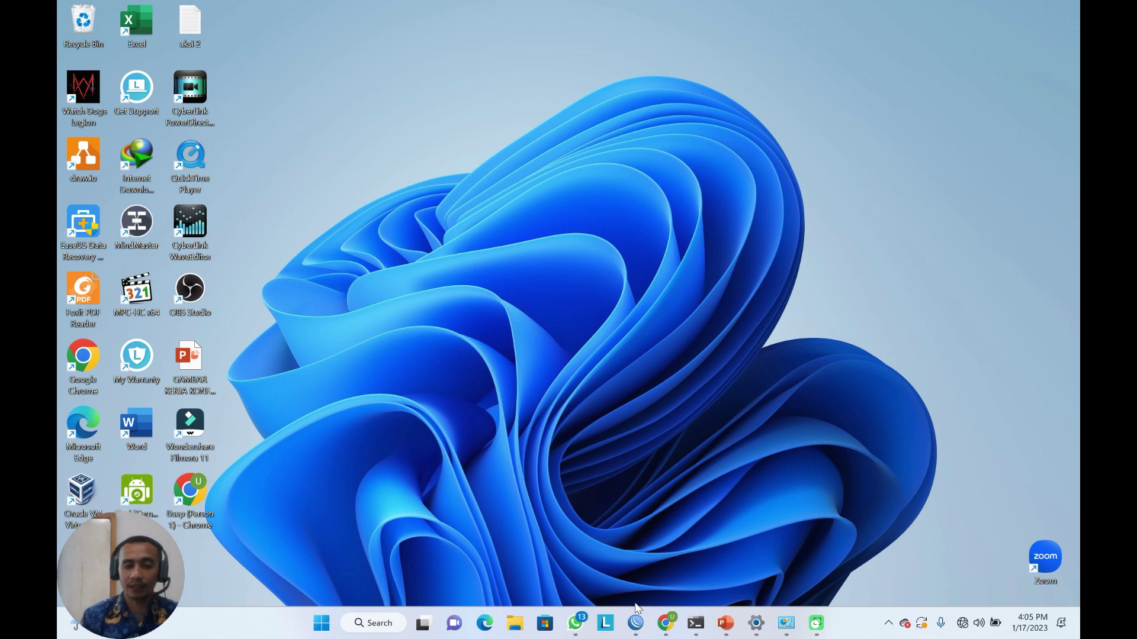
# Switch to WinBox and rename the ether1 interface in the interface list to ether1_ISP.
pyautogui.click(635, 623)
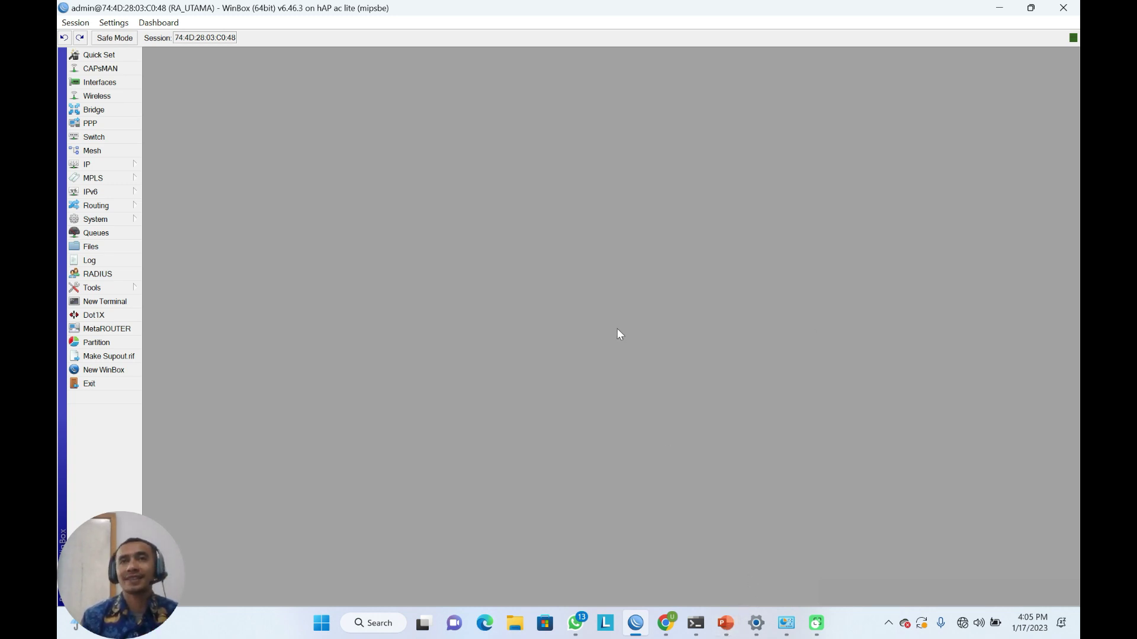
pyautogui.click(113, 83)
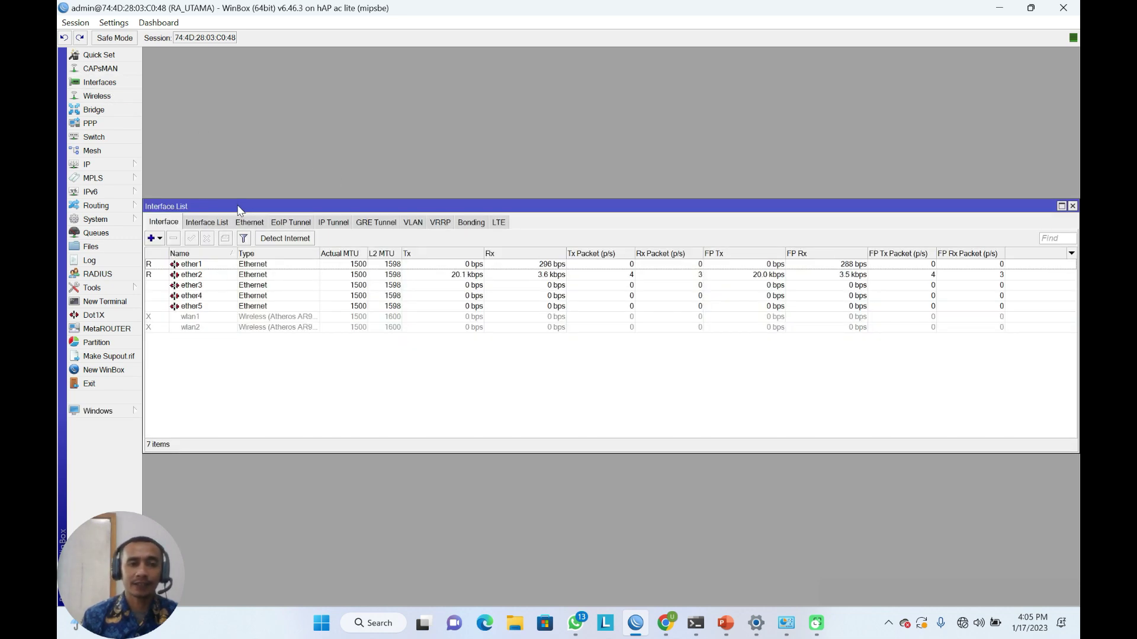
pyautogui.moveTo(239, 210); pyautogui.dragTo(383, 120)
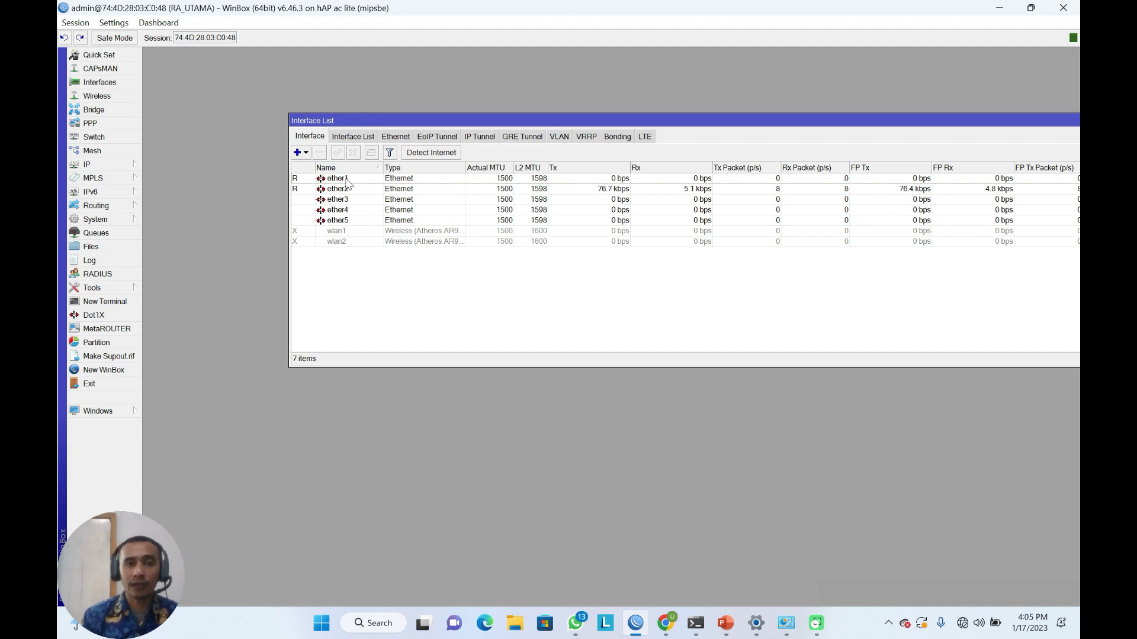
pyautogui.click(347, 180)
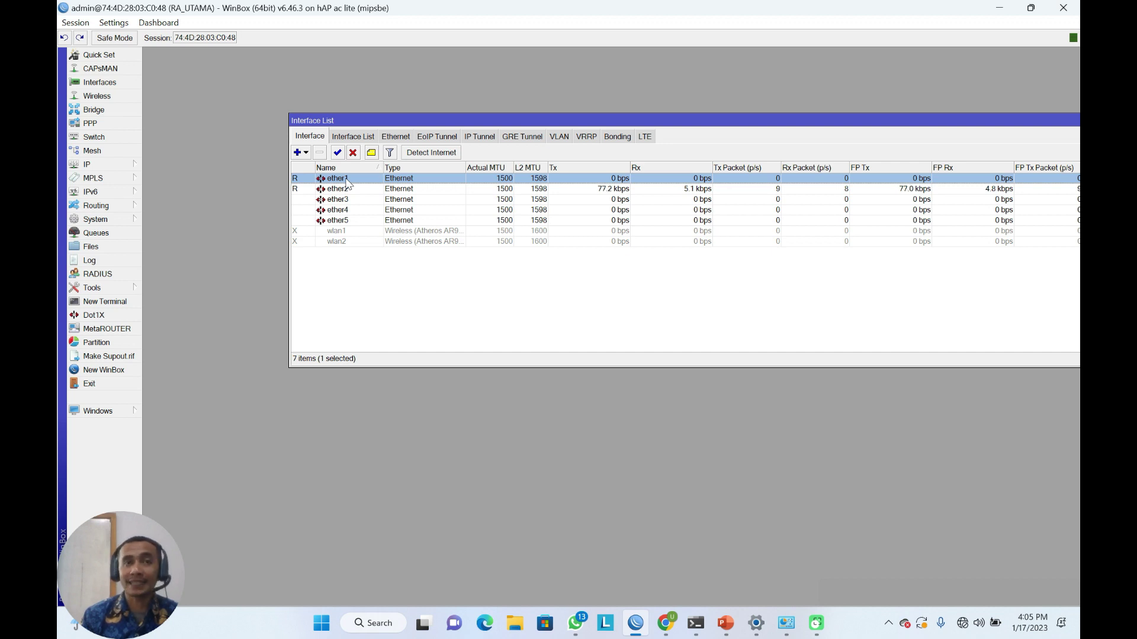
pyautogui.doubleClick(347, 180)
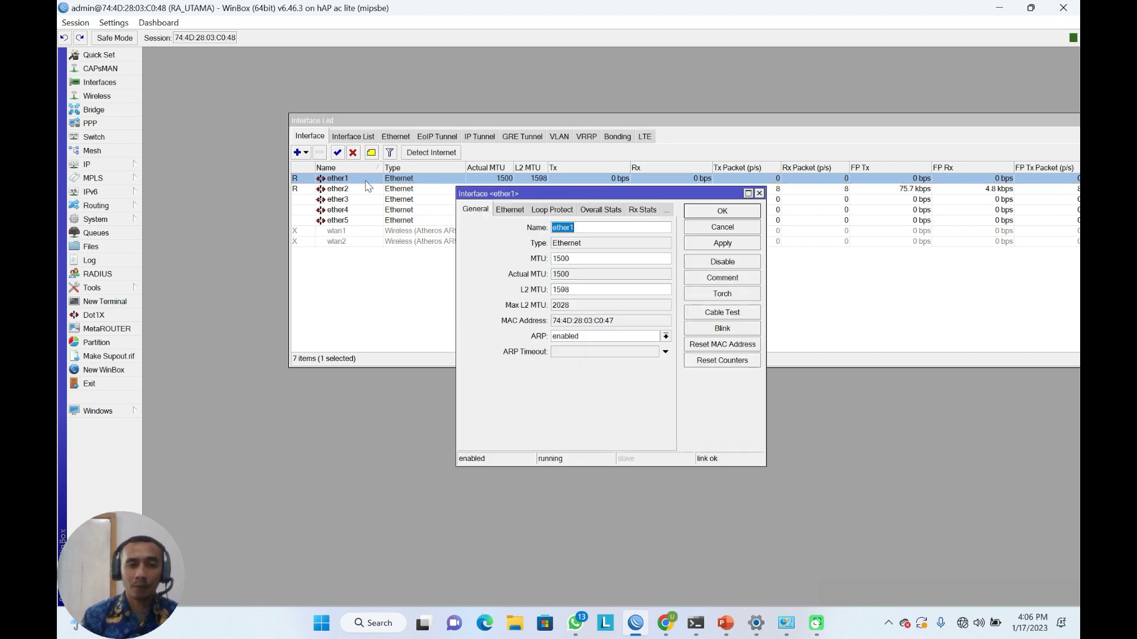
pyautogui.click(585, 226)
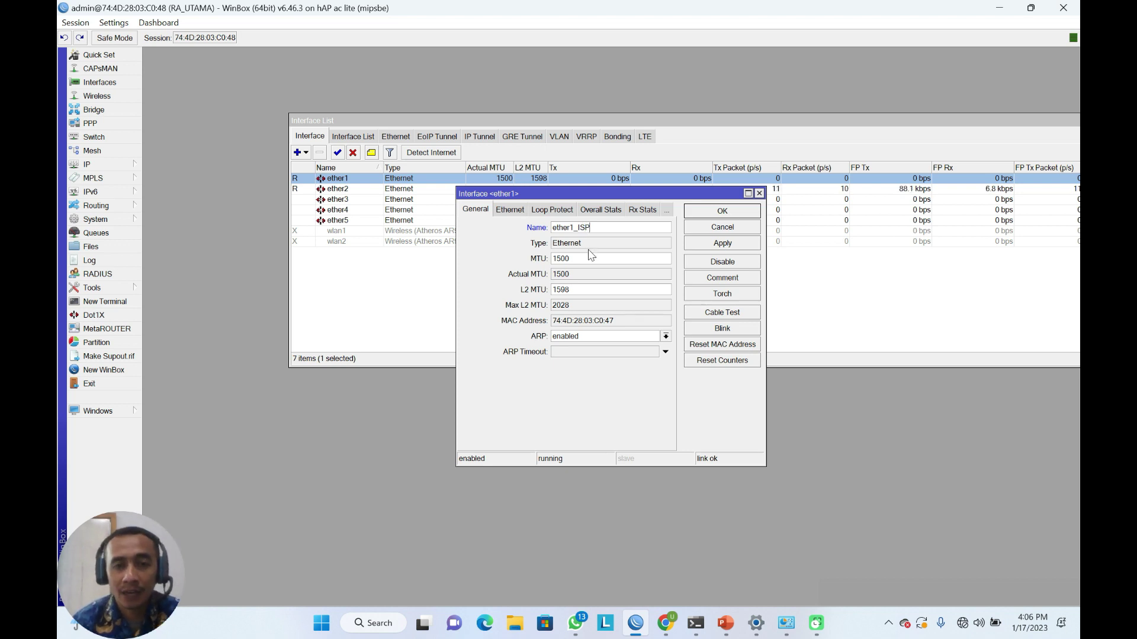
pyautogui.click(715, 244)
pyautogui.click(722, 212)
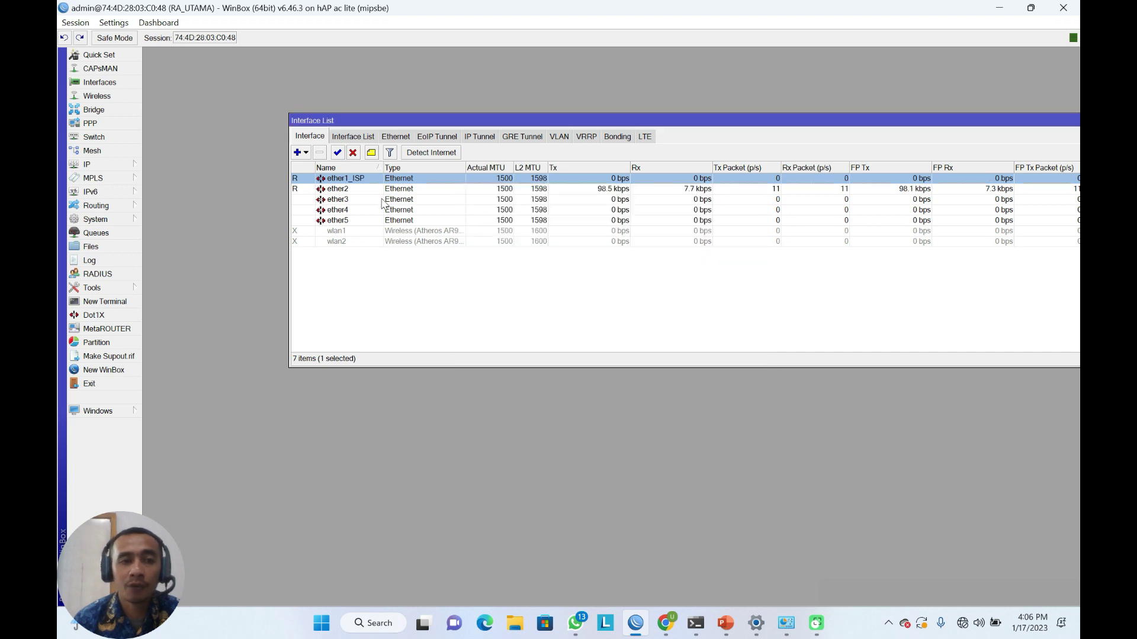
# Rename the ether2 interface to ether2_ADMIN, apply the change and close its properties.
pyautogui.click(348, 191)
pyautogui.doubleClick(350, 191)
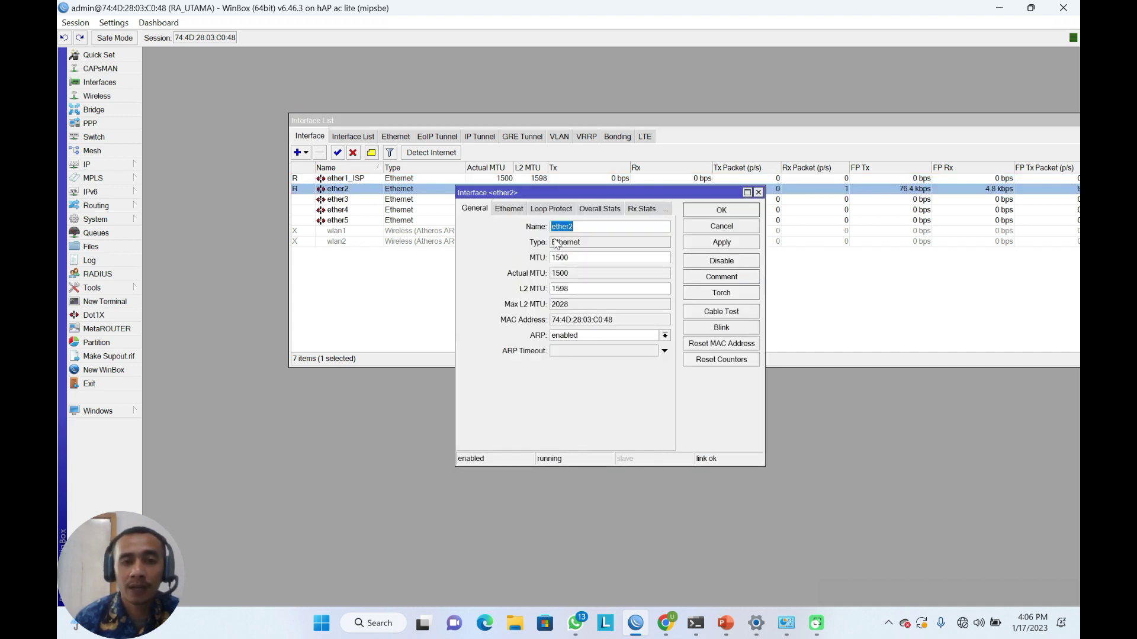
pyautogui.click(589, 225)
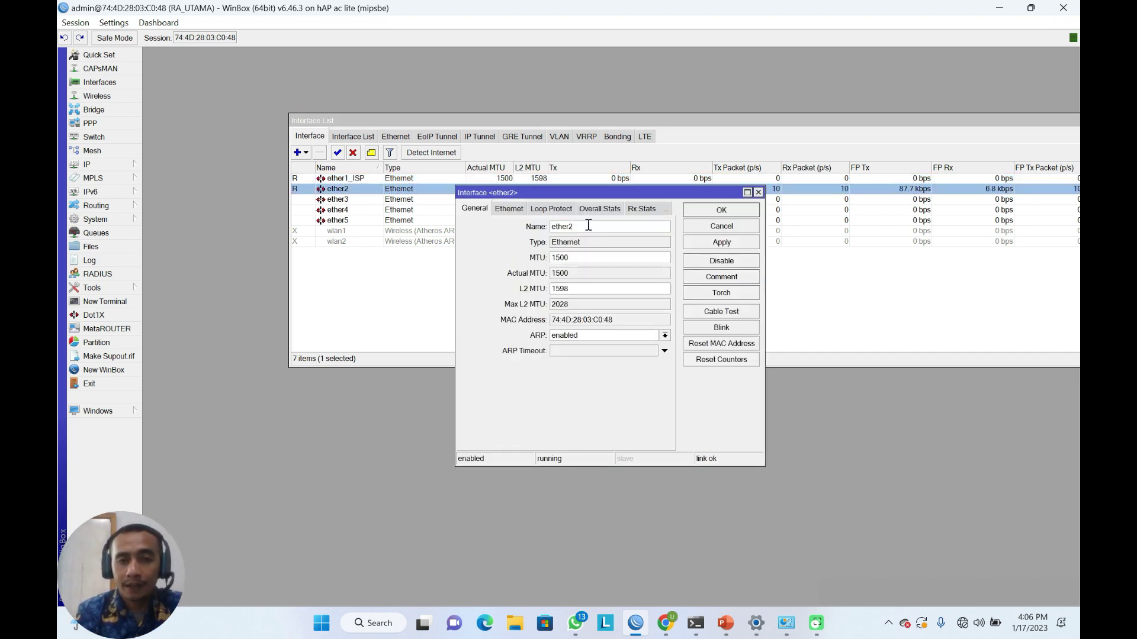
pyautogui.write('_ADMI')
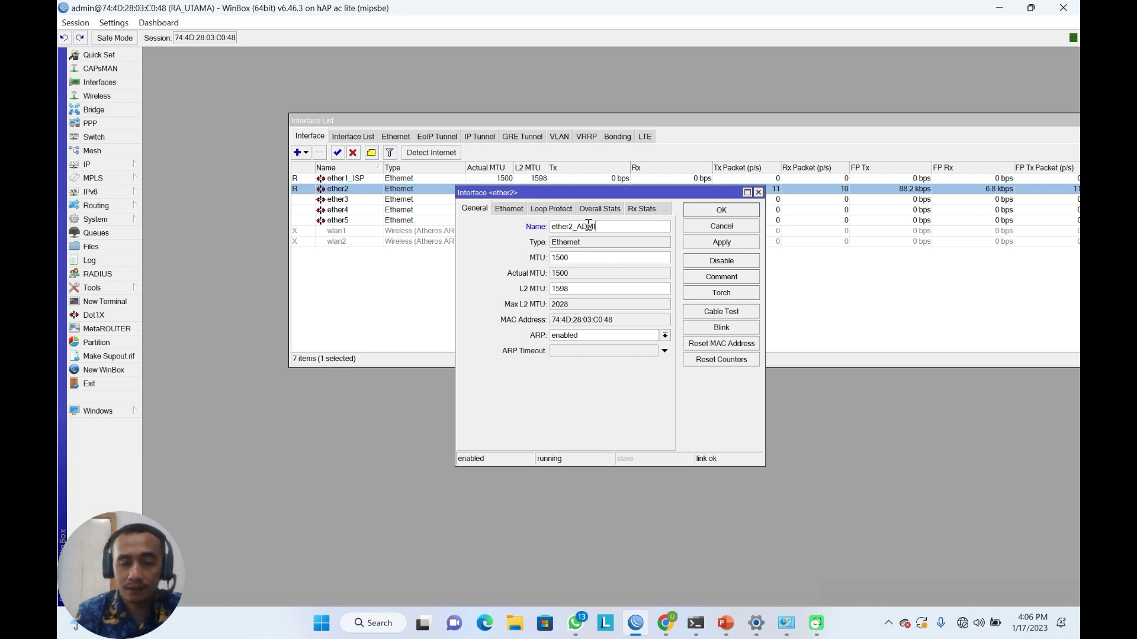
pyautogui.write('N')
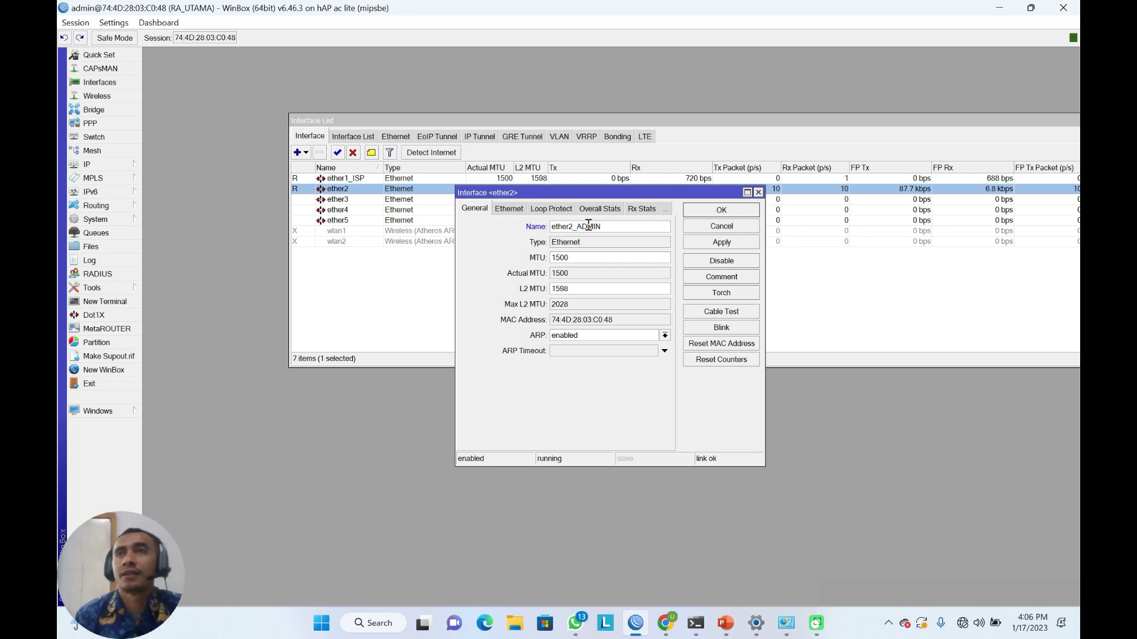
pyautogui.click(720, 246)
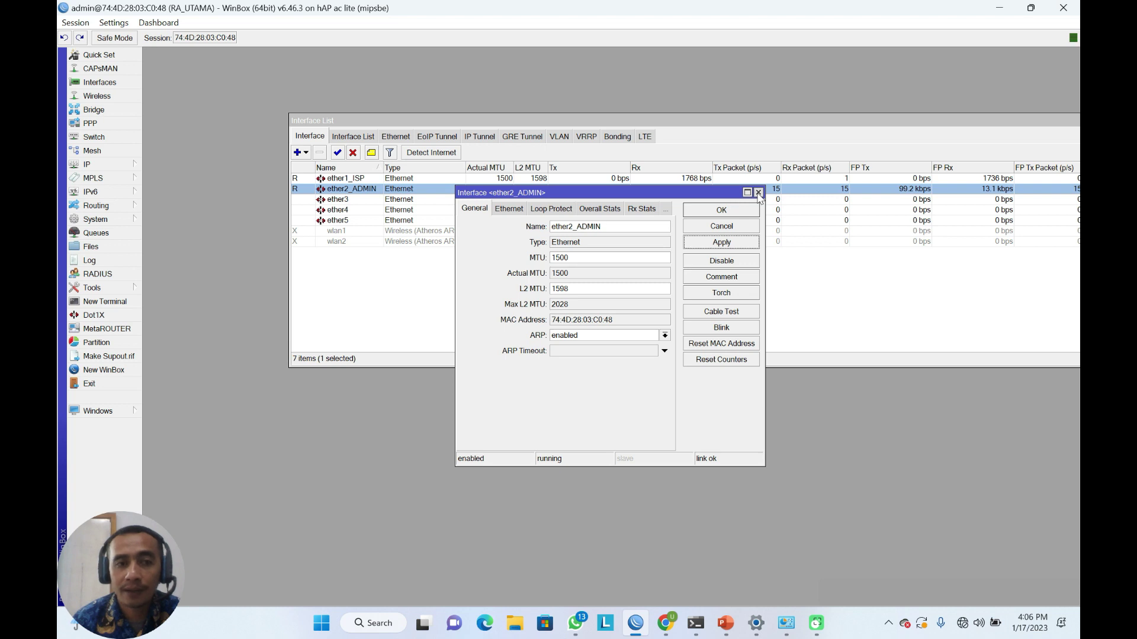
pyautogui.click(758, 193)
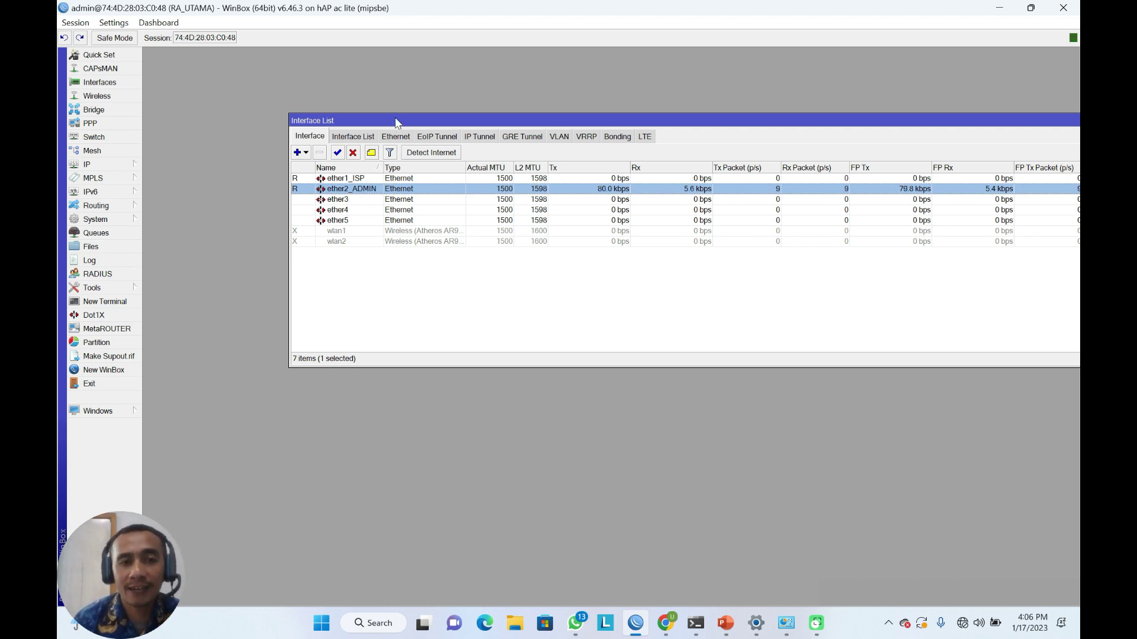
# Start a new IP address entry, check the admin address on the PowerPoint slide, and enter 11.11.11.1/24 in WinBox.
pyautogui.moveTo(396, 122); pyautogui.dragTo(335, 101)
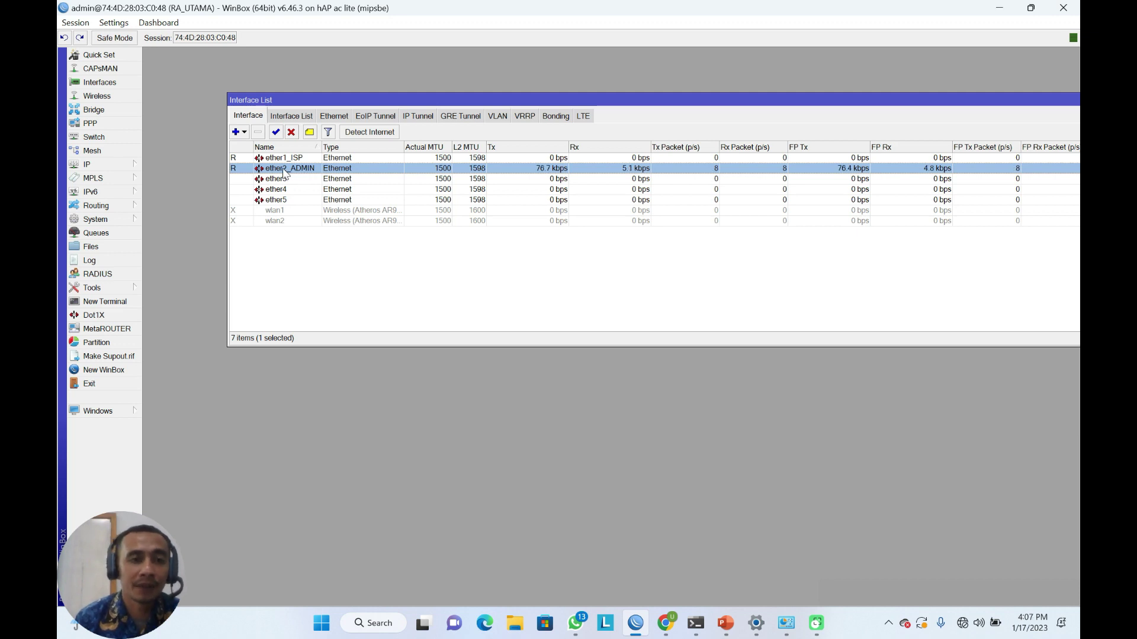
pyautogui.click(106, 165)
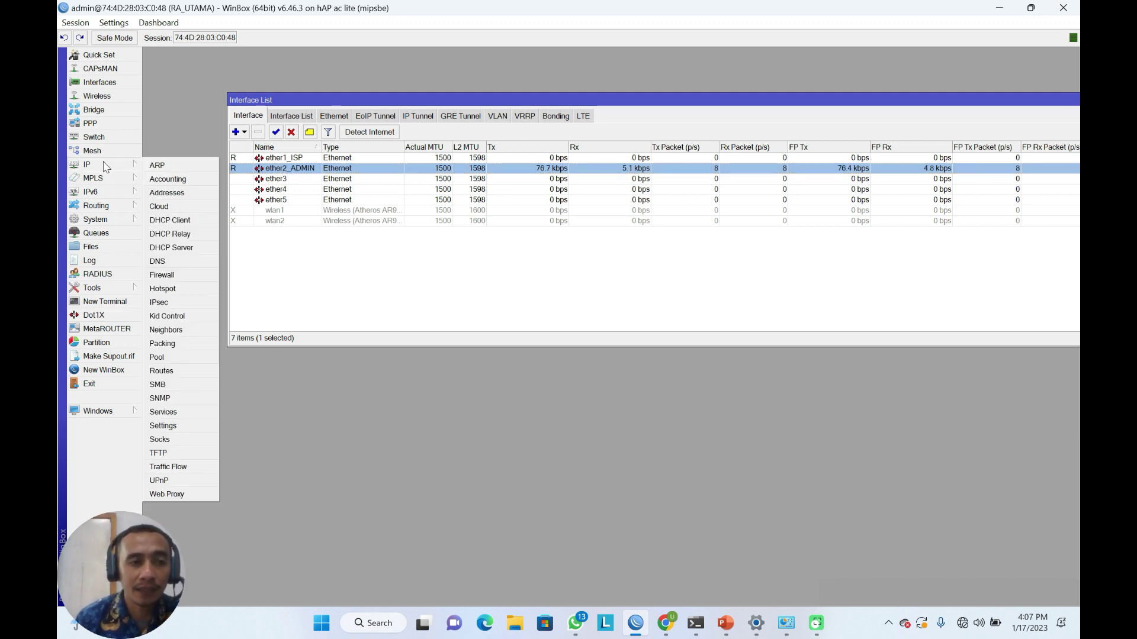
pyautogui.click(167, 193)
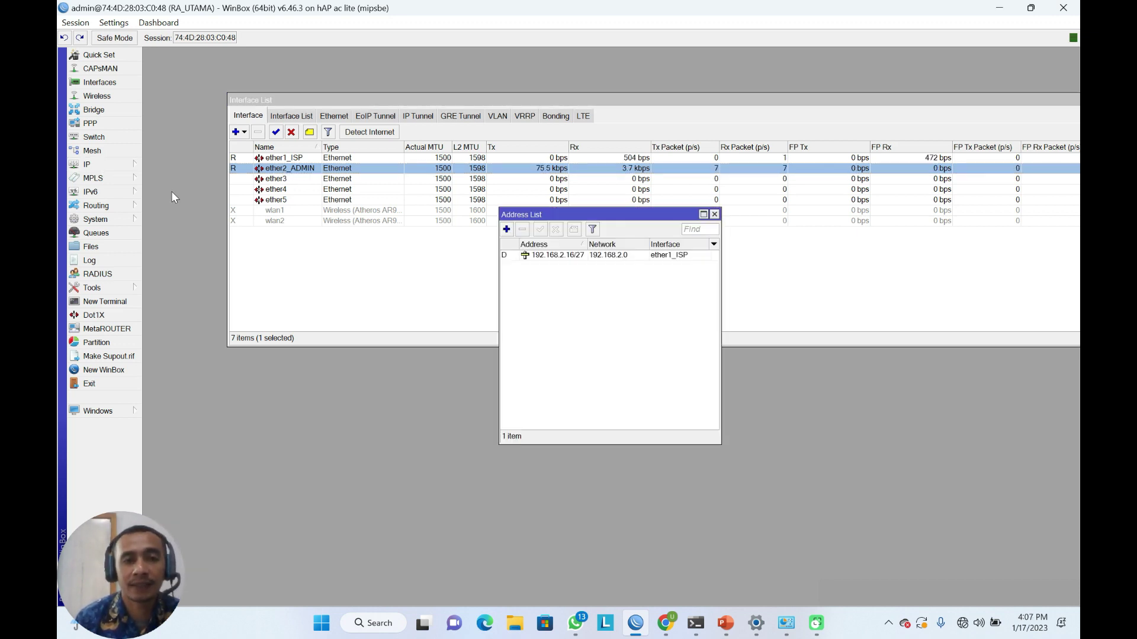
pyautogui.moveTo(551, 213); pyautogui.dragTo(401, 110)
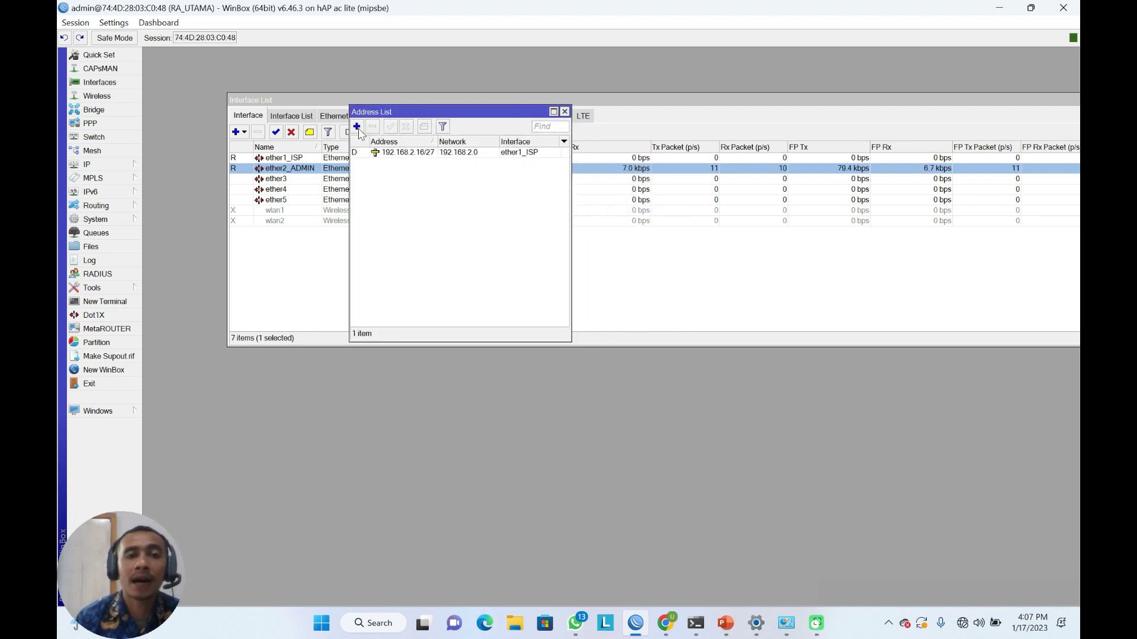
pyautogui.click(357, 128)
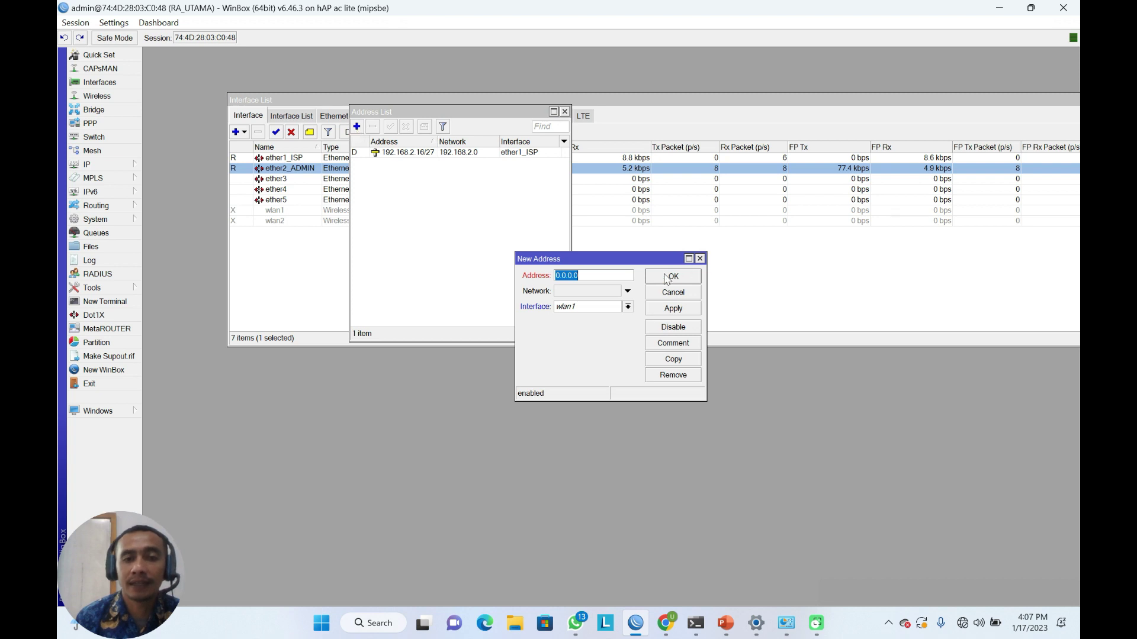
pyautogui.moveTo(621, 259); pyautogui.dragTo(466, 181)
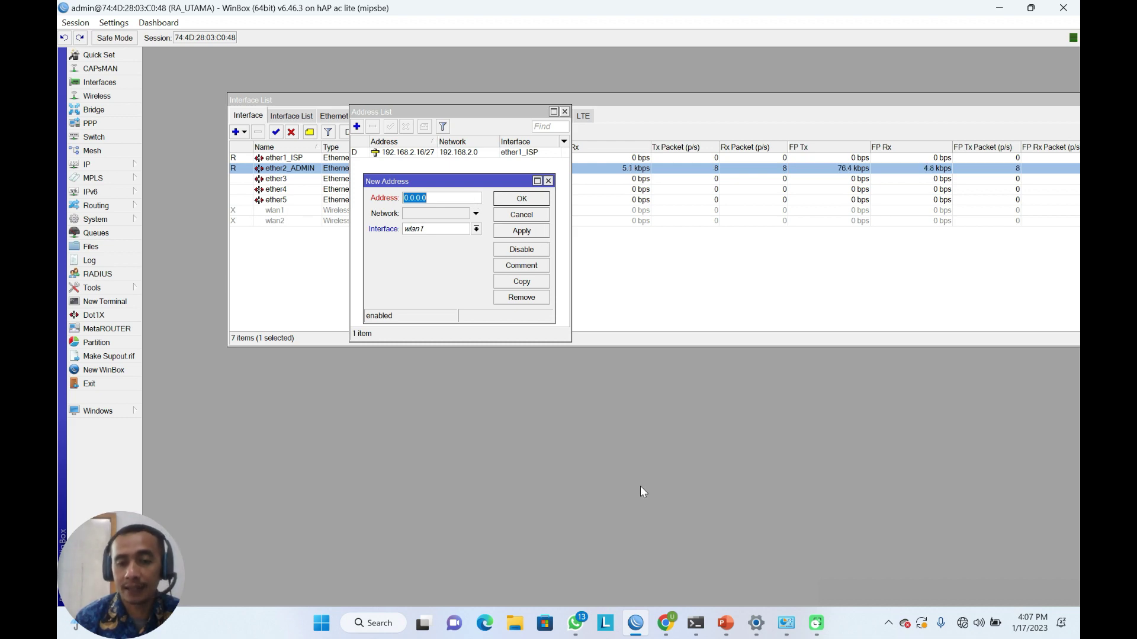
pyautogui.click(724, 626)
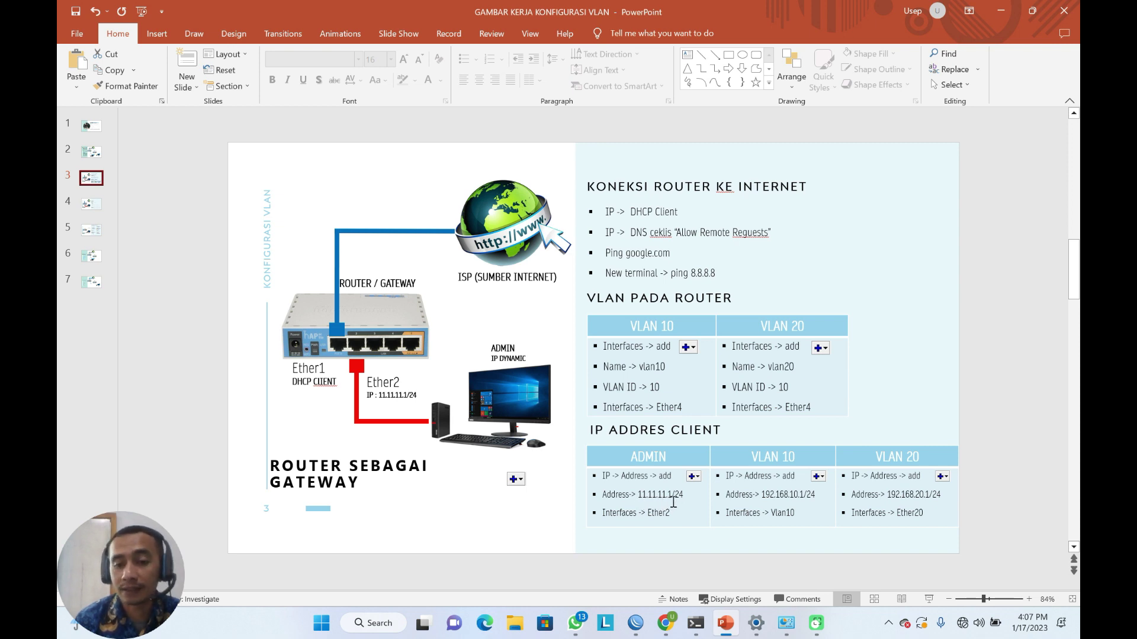
pyautogui.click(636, 623)
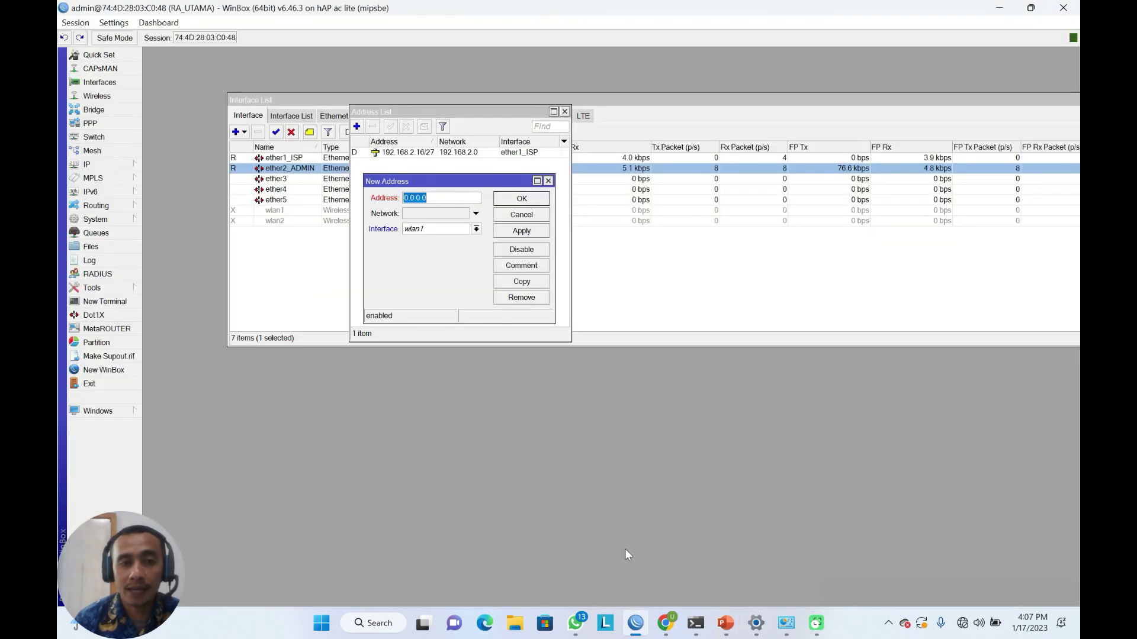
pyautogui.write('11')
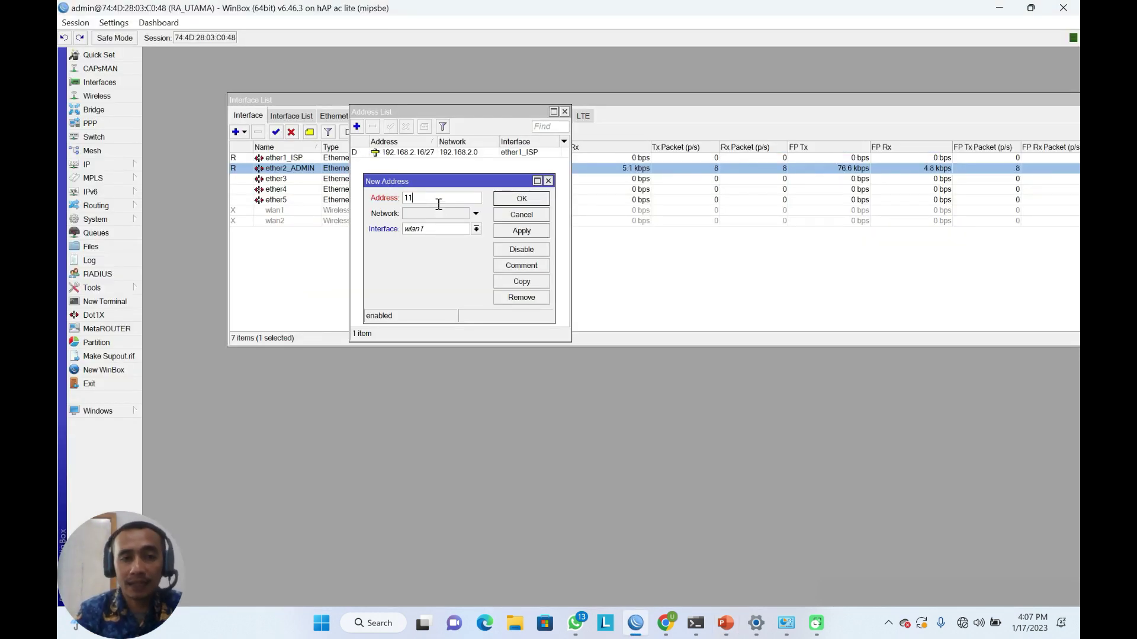
pyautogui.write('.11.1')
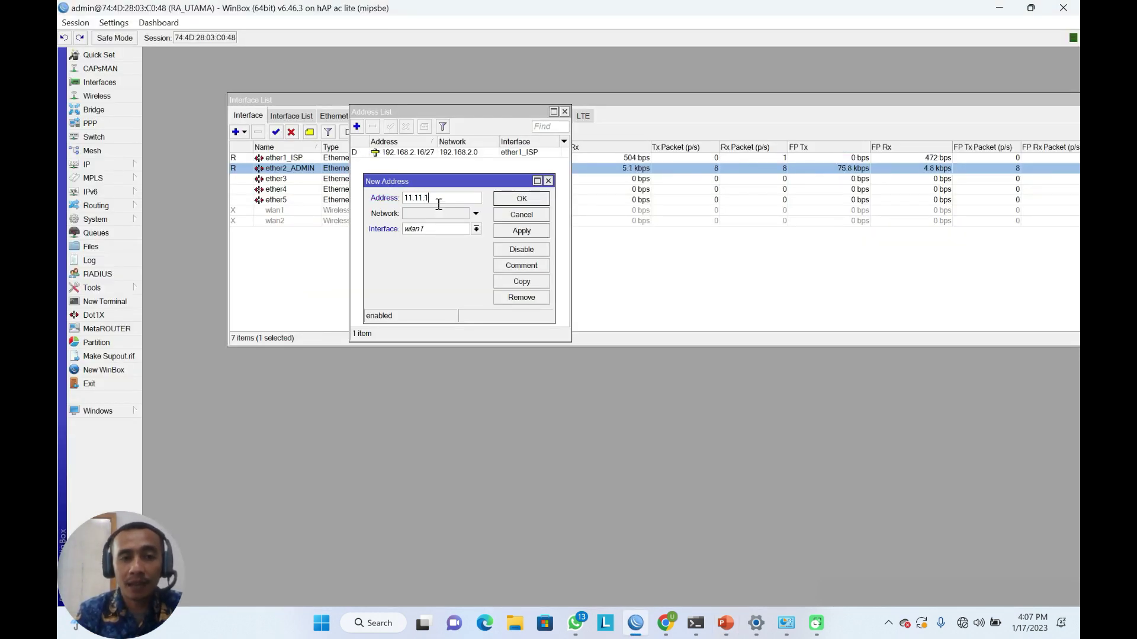
pyautogui.write('1.1')
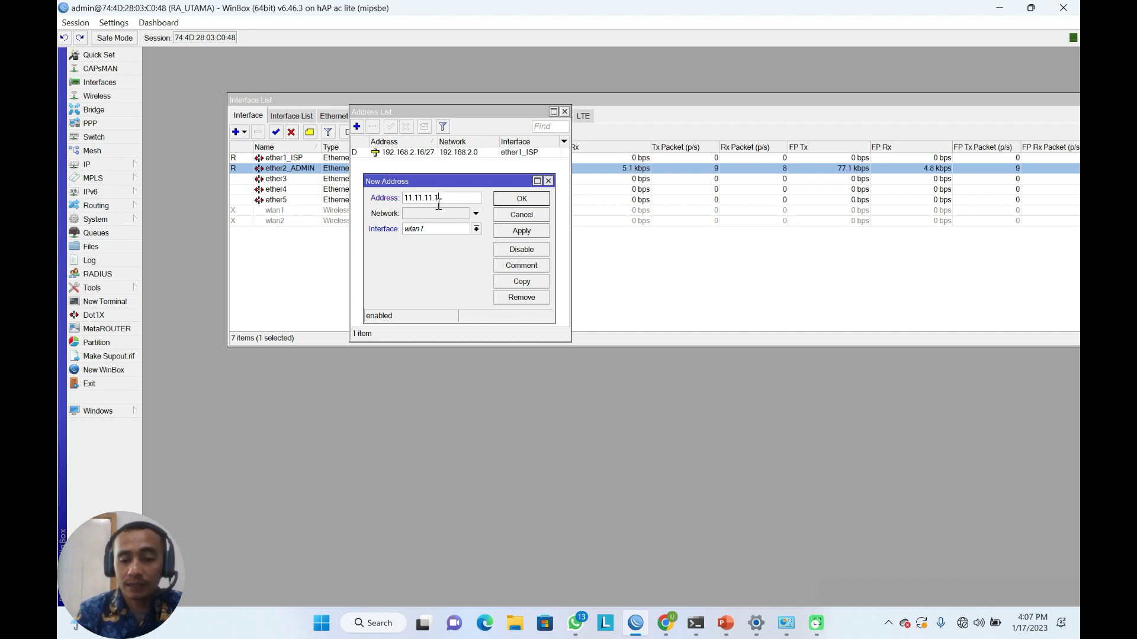
pyautogui.write('1')
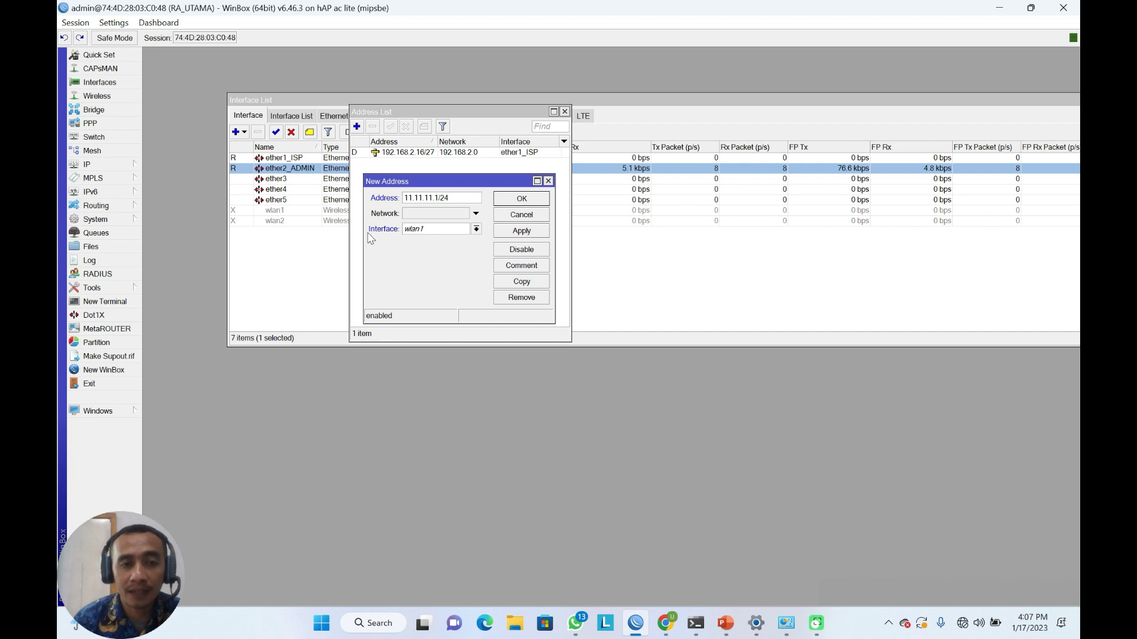
# Check the admin interface on the PowerPoint slide, assign the new address to ether2_ADMIN in WinBox and save the entry.
pyautogui.click(725, 623)
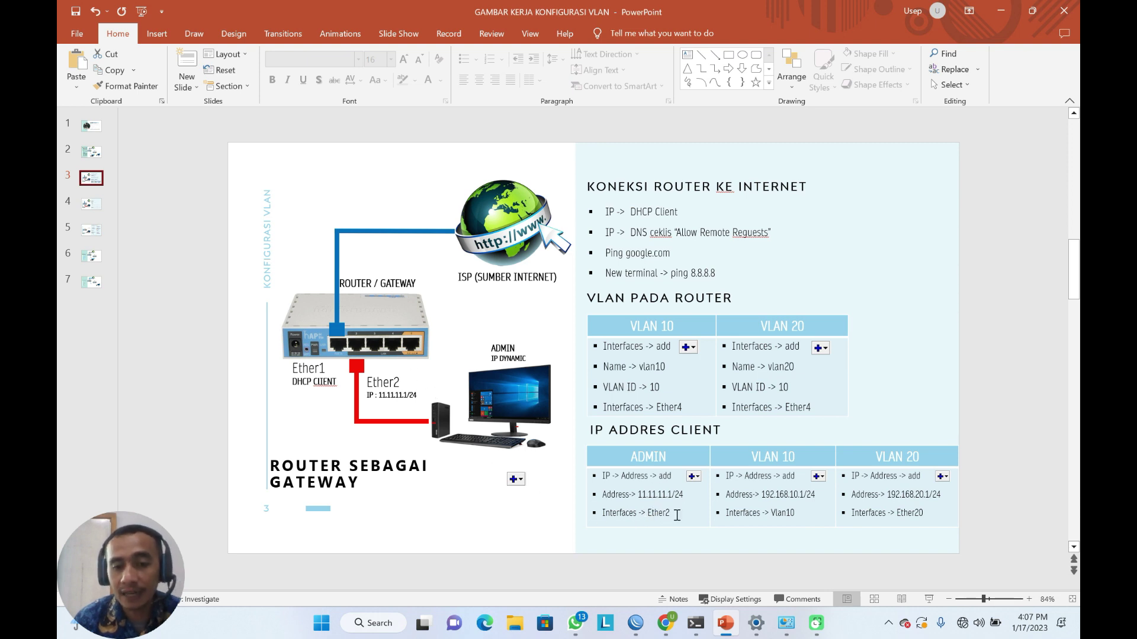
pyautogui.click(636, 623)
pyautogui.click(476, 228)
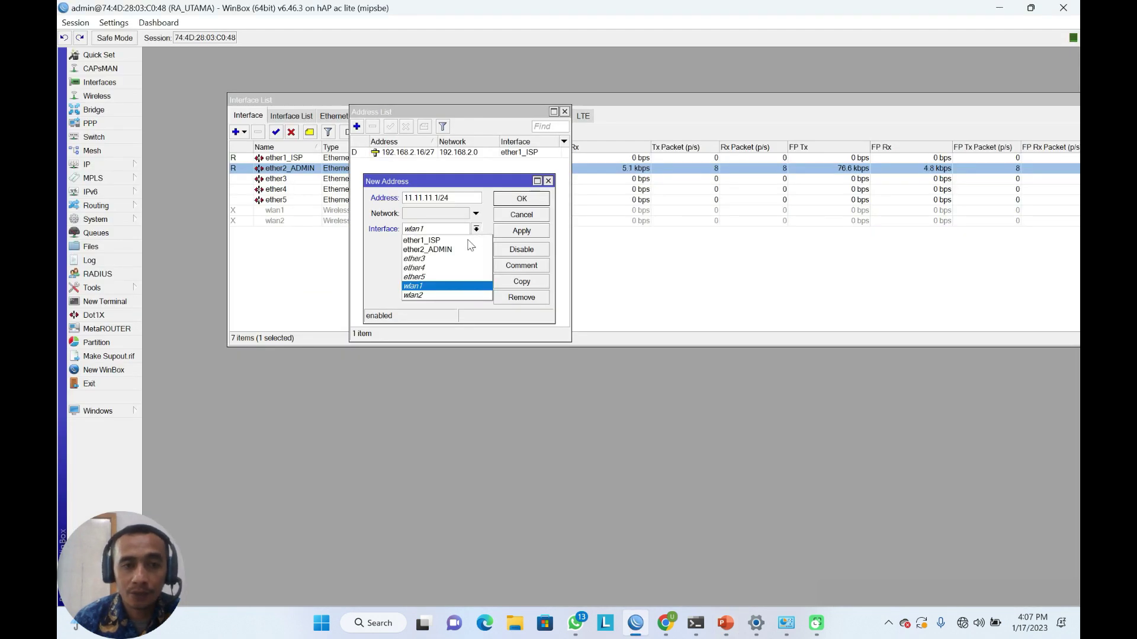
pyautogui.click(434, 252)
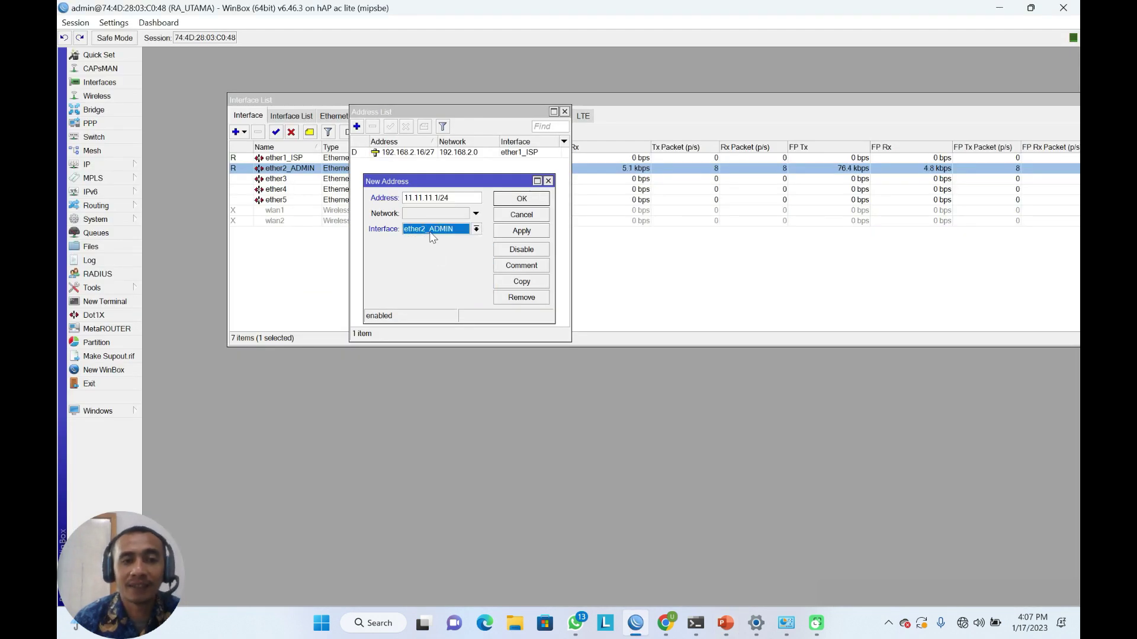
pyautogui.click(524, 232)
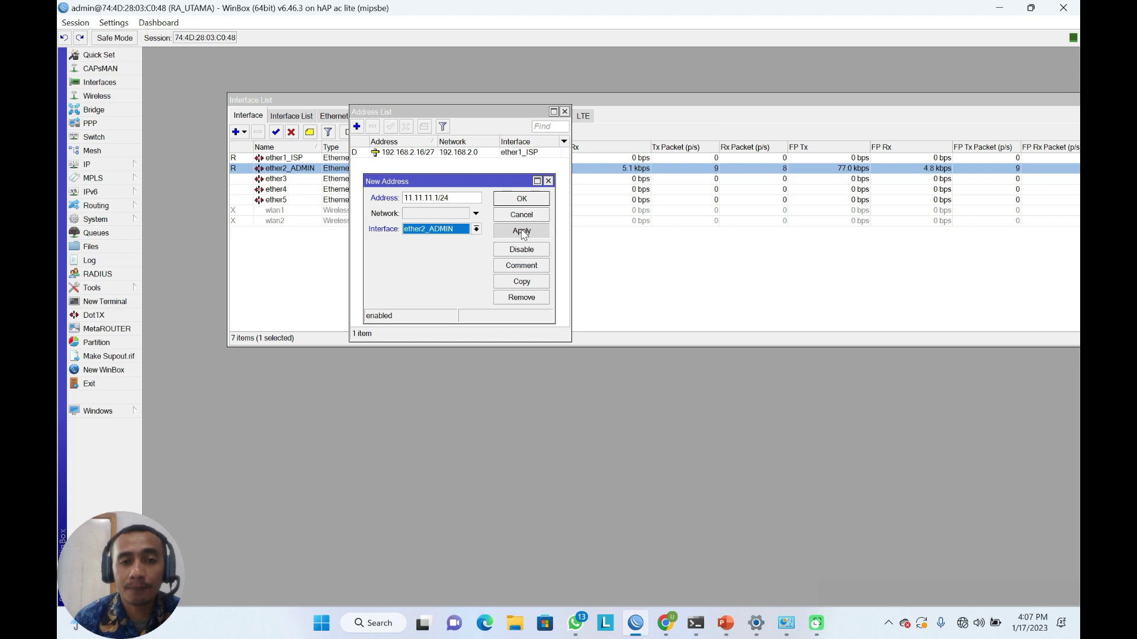
pyautogui.click(526, 200)
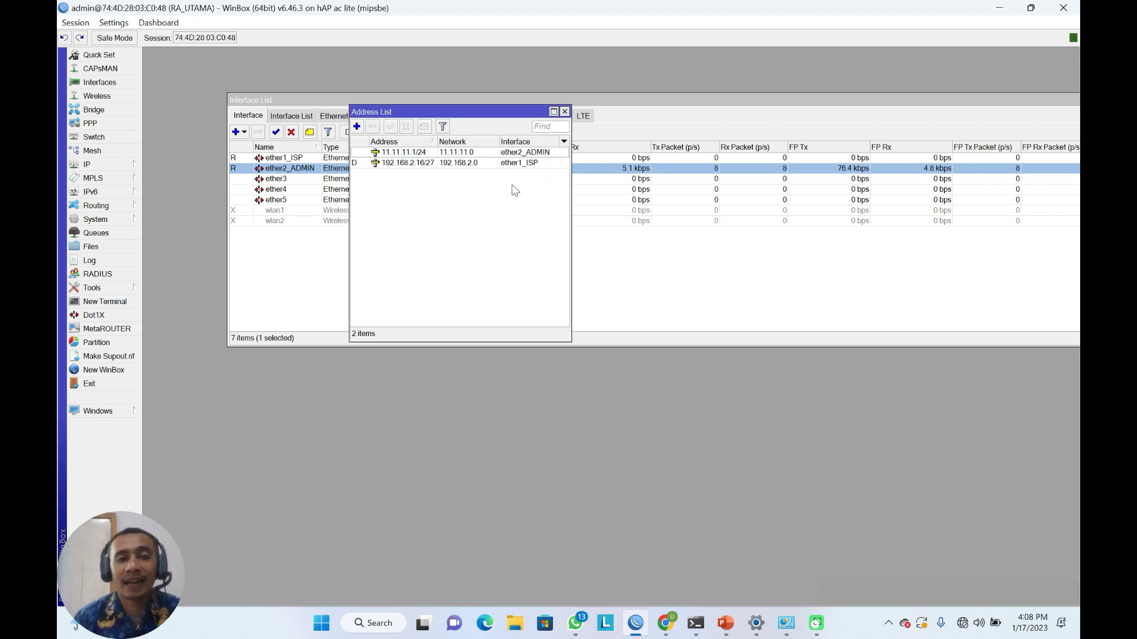
# Review the address entries for ether1_ISP and ether2_ADMIN, and close the address list.
pyautogui.moveTo(431, 110); pyautogui.dragTo(454, 118)
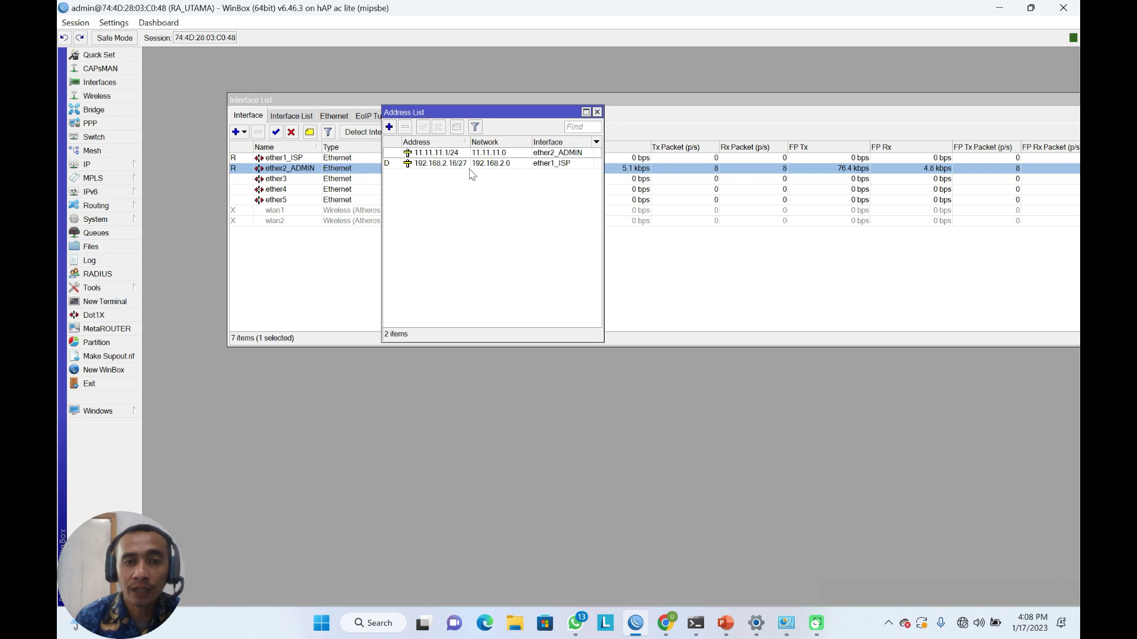
pyautogui.click(561, 167)
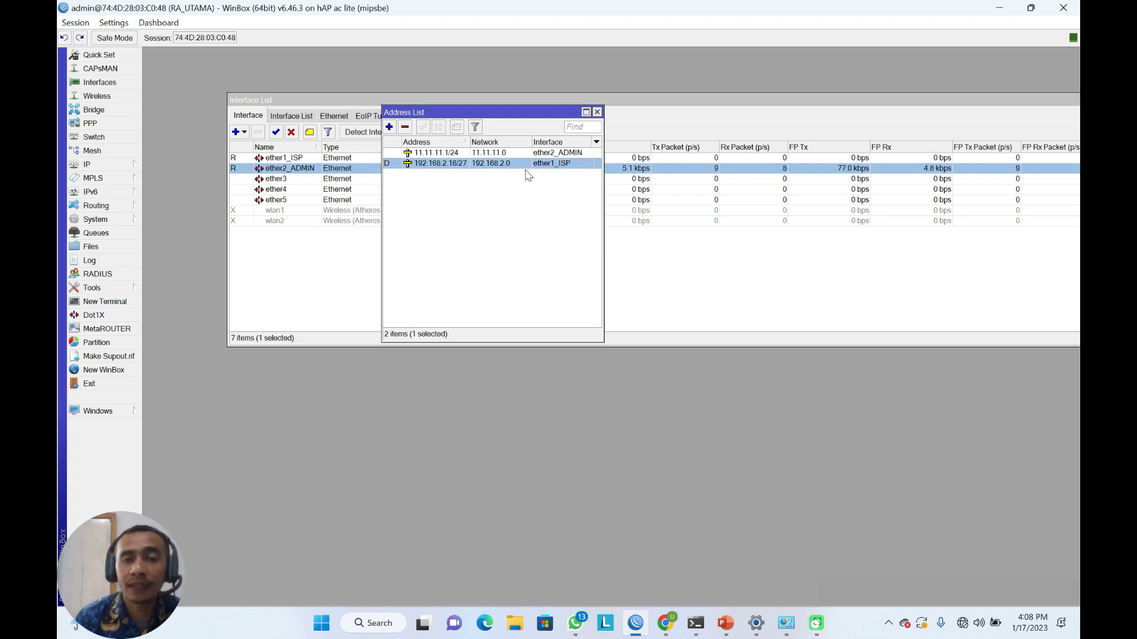
pyautogui.click(561, 155)
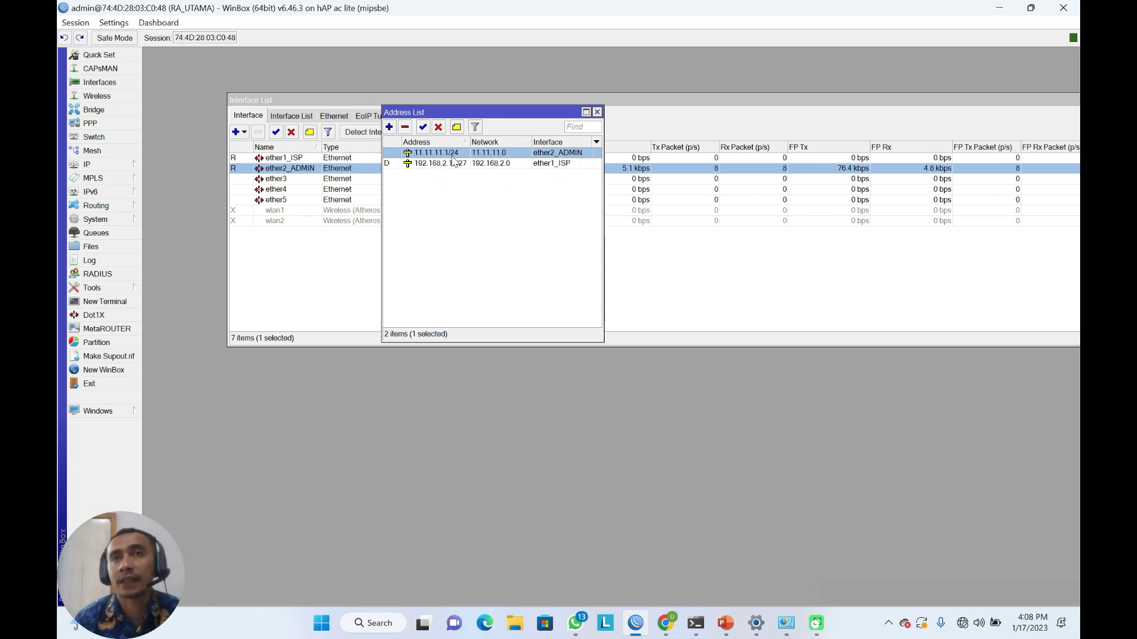
pyautogui.click(597, 112)
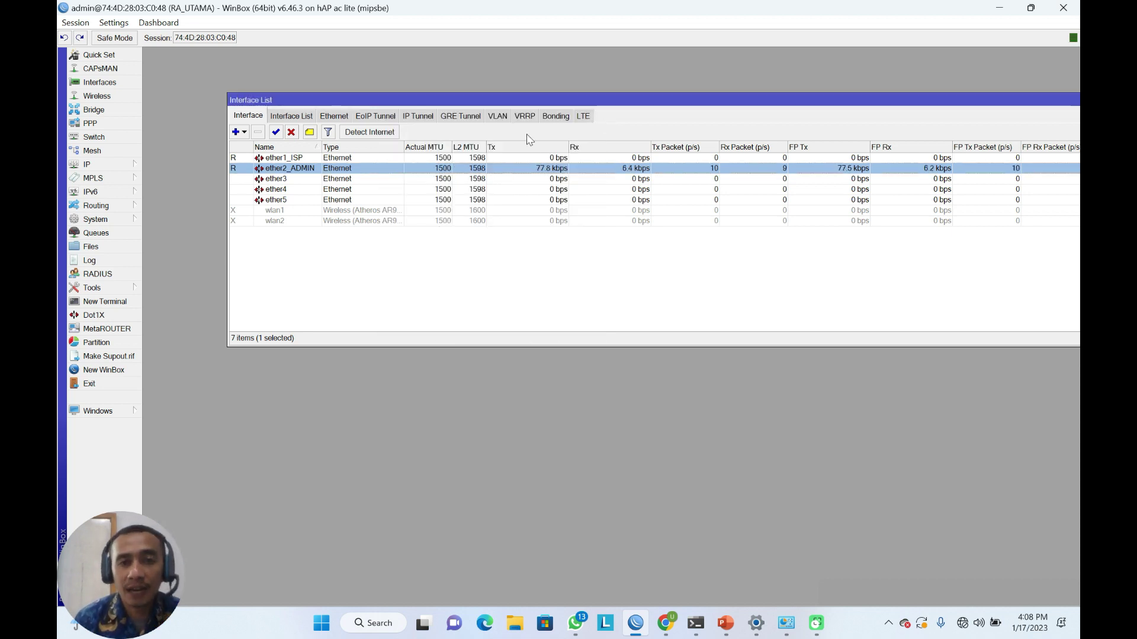
pyautogui.moveTo(547, 98); pyautogui.dragTo(431, 99)
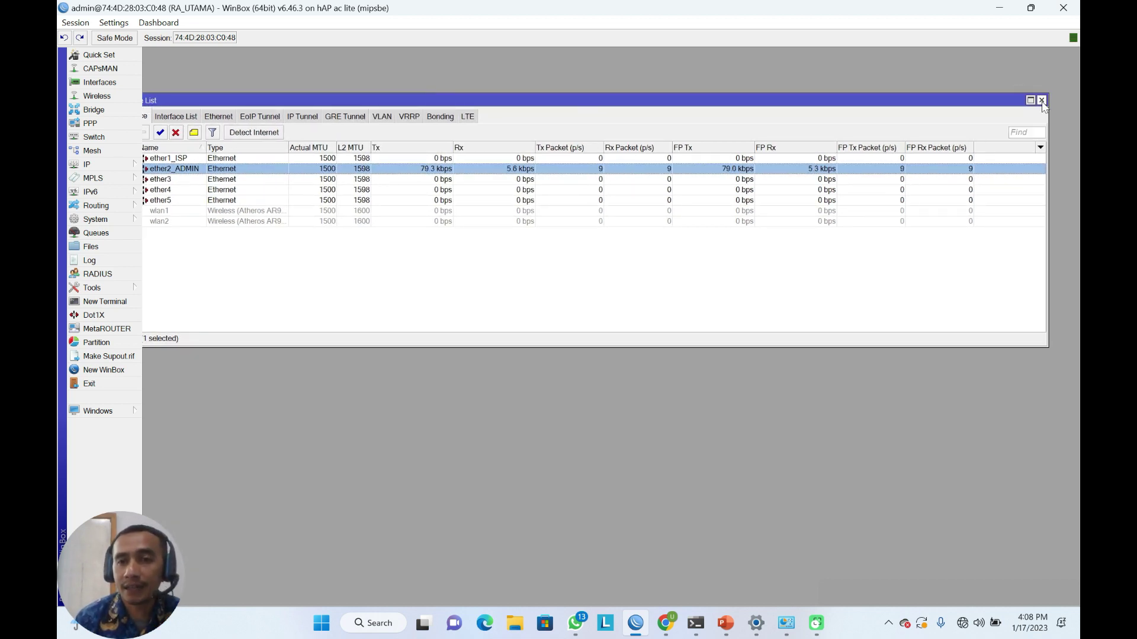
# Close the interface list, read the Firewall NAT and DHCP Server instructions on slide 4 in PowerPoint, and return to WinBox.
pyautogui.click(1041, 100)
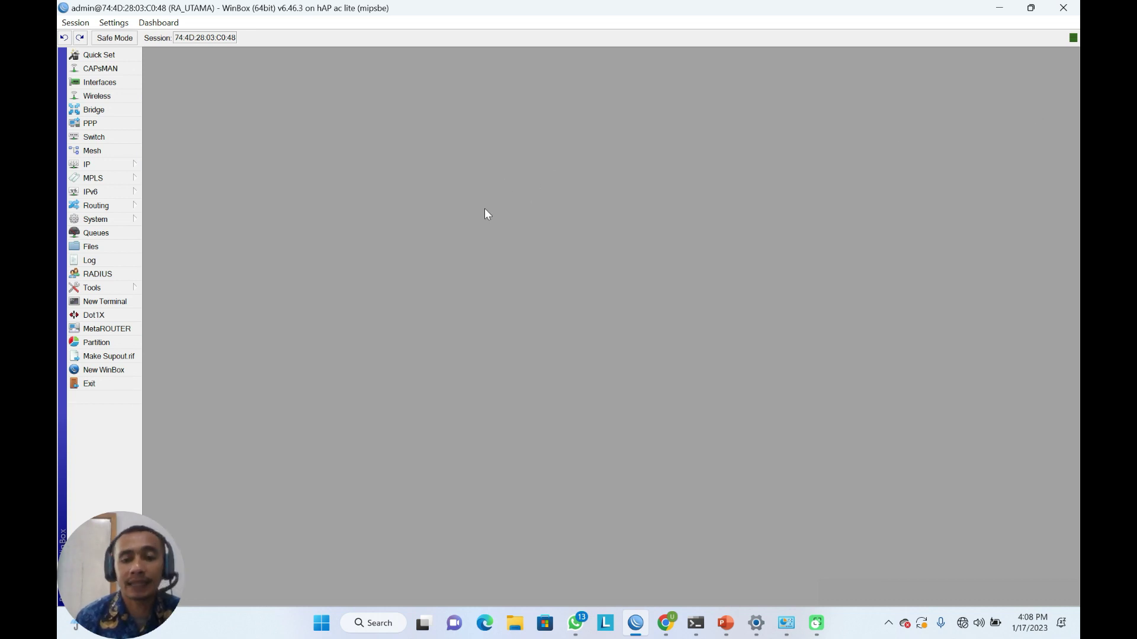
pyautogui.click(726, 623)
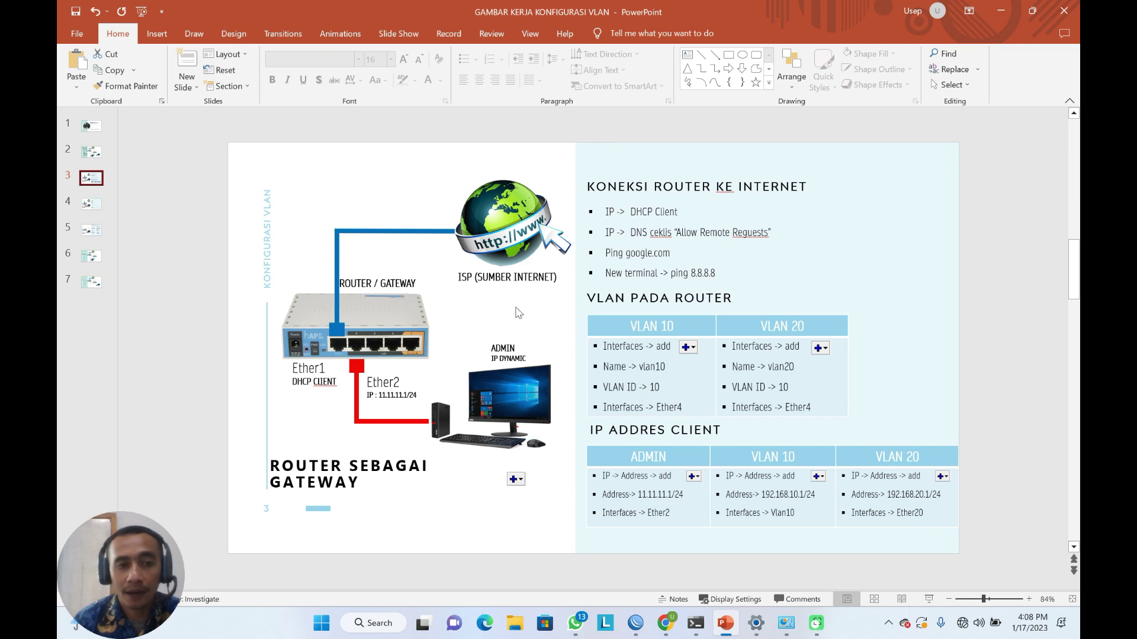
pyautogui.click(90, 205)
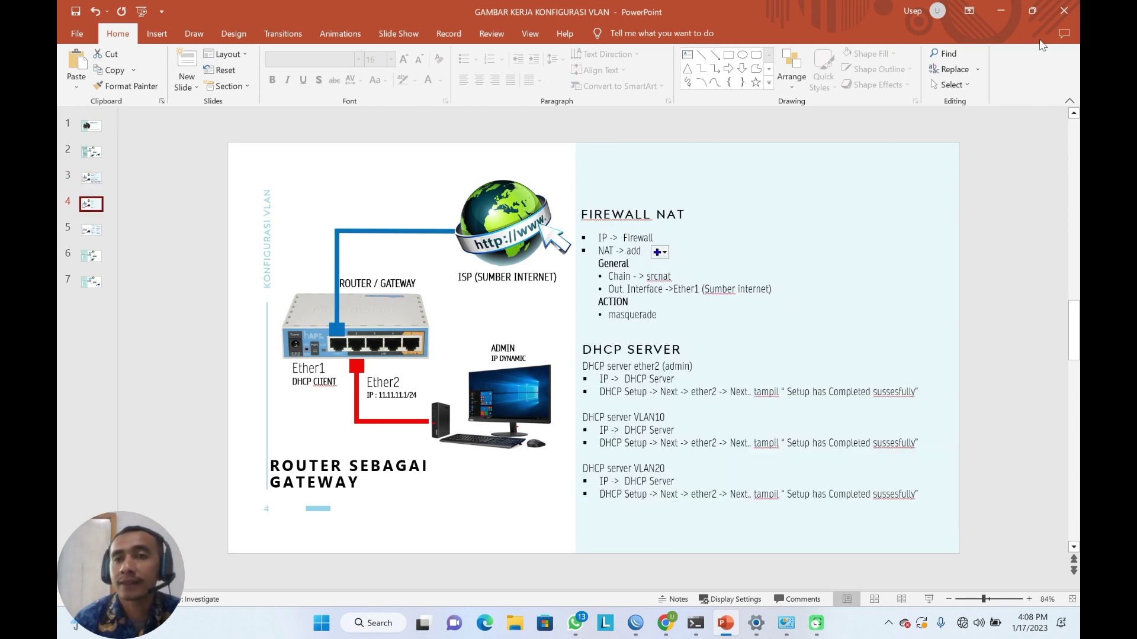
pyautogui.click(1005, 12)
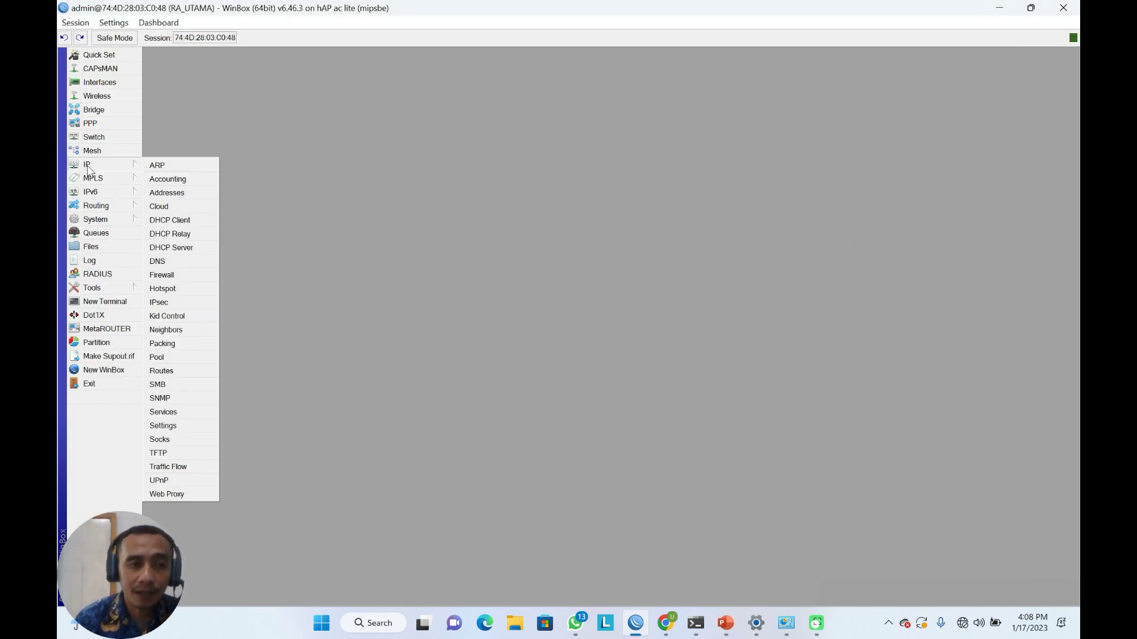
# Create a new firewall NAT rule with chain srcnat and ether1_ISP as the outgoing interface.
pyautogui.click(181, 279)
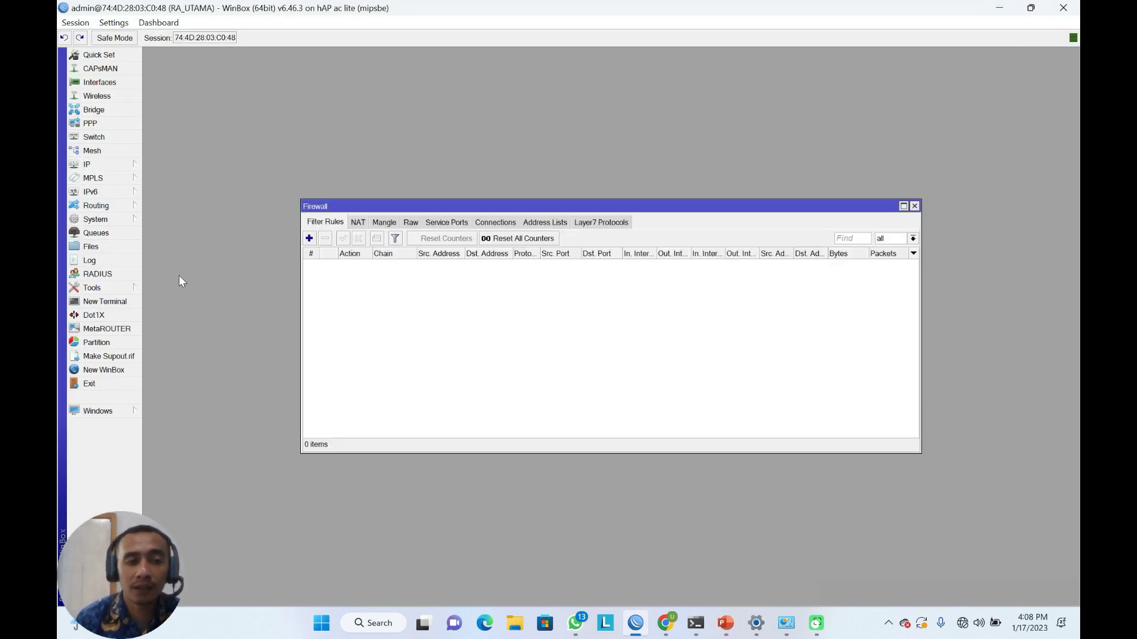
pyautogui.moveTo(333, 202); pyautogui.dragTo(269, 72)
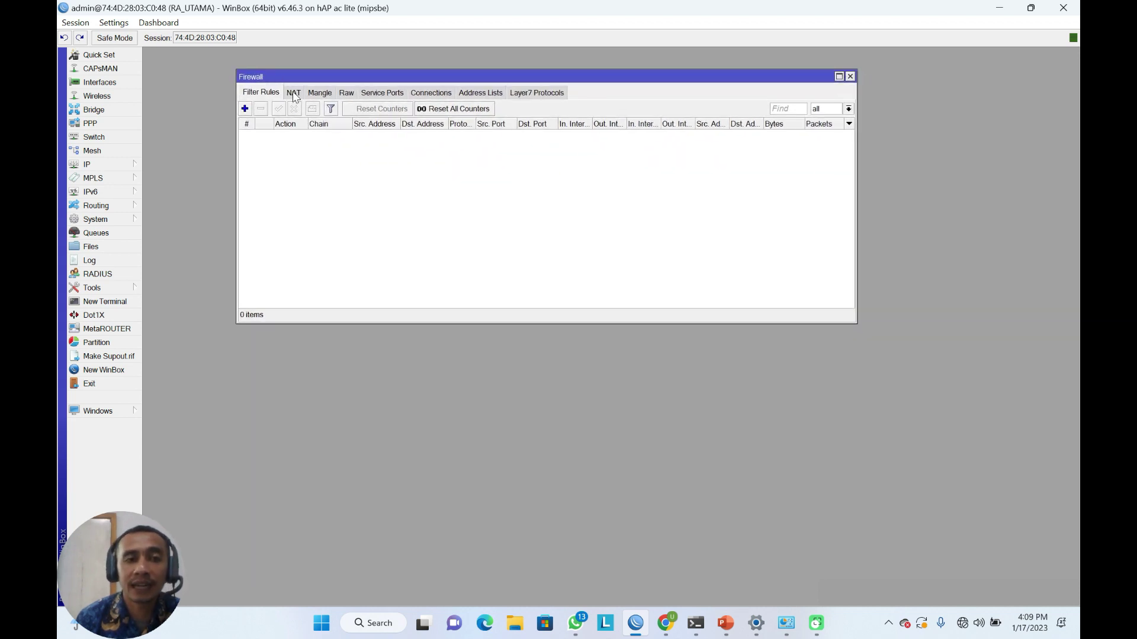
pyautogui.click(295, 95)
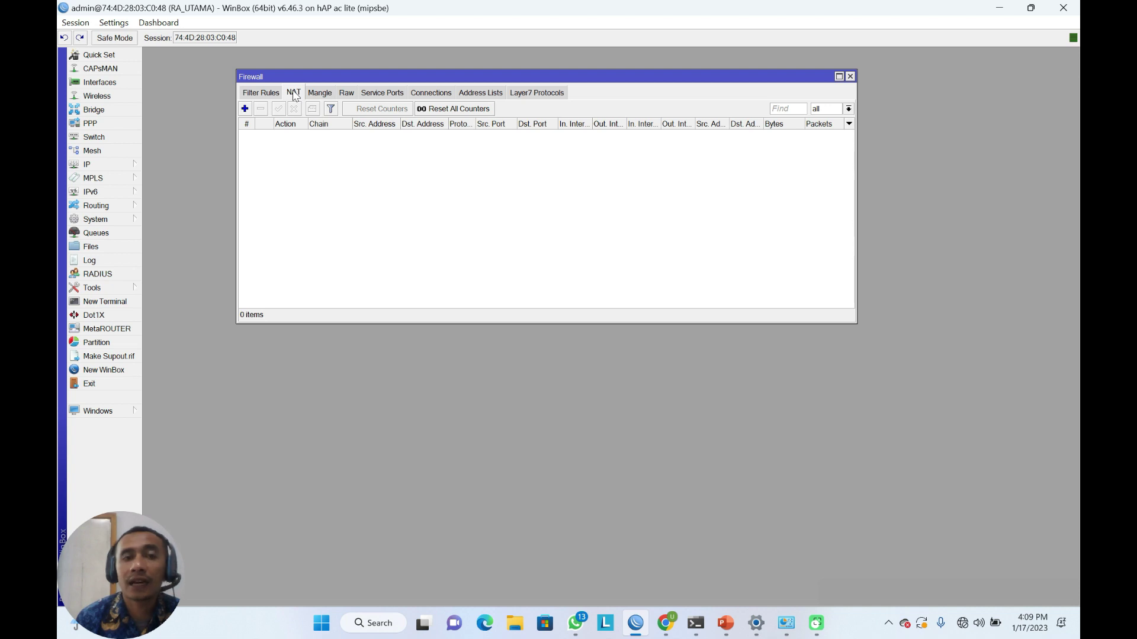
pyautogui.click(244, 109)
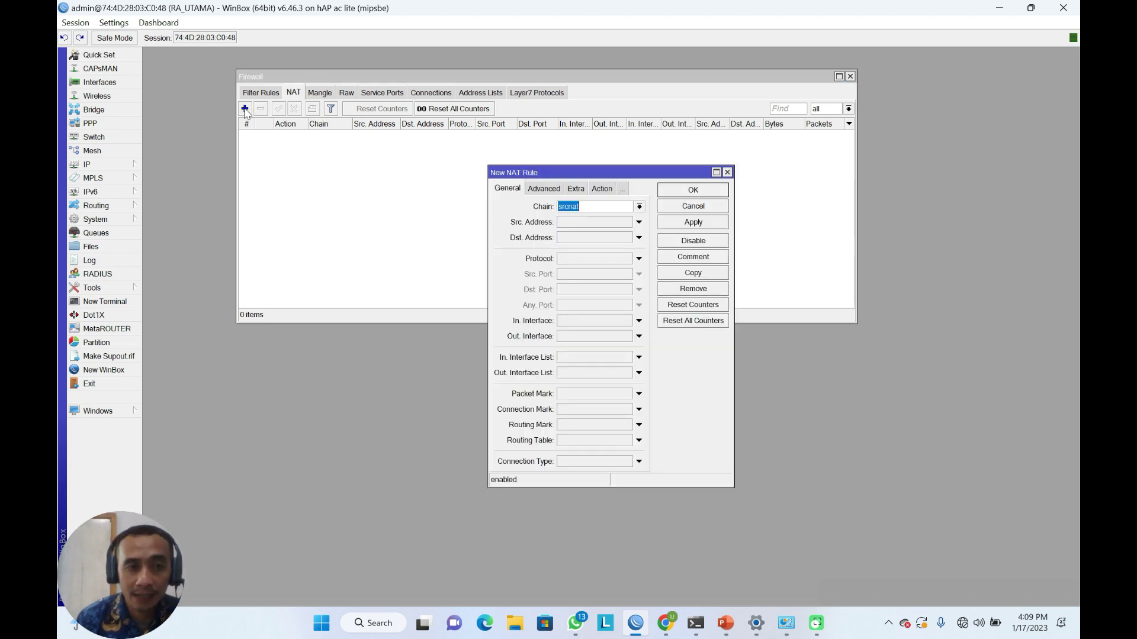
pyautogui.moveTo(533, 172); pyautogui.dragTo(428, 97)
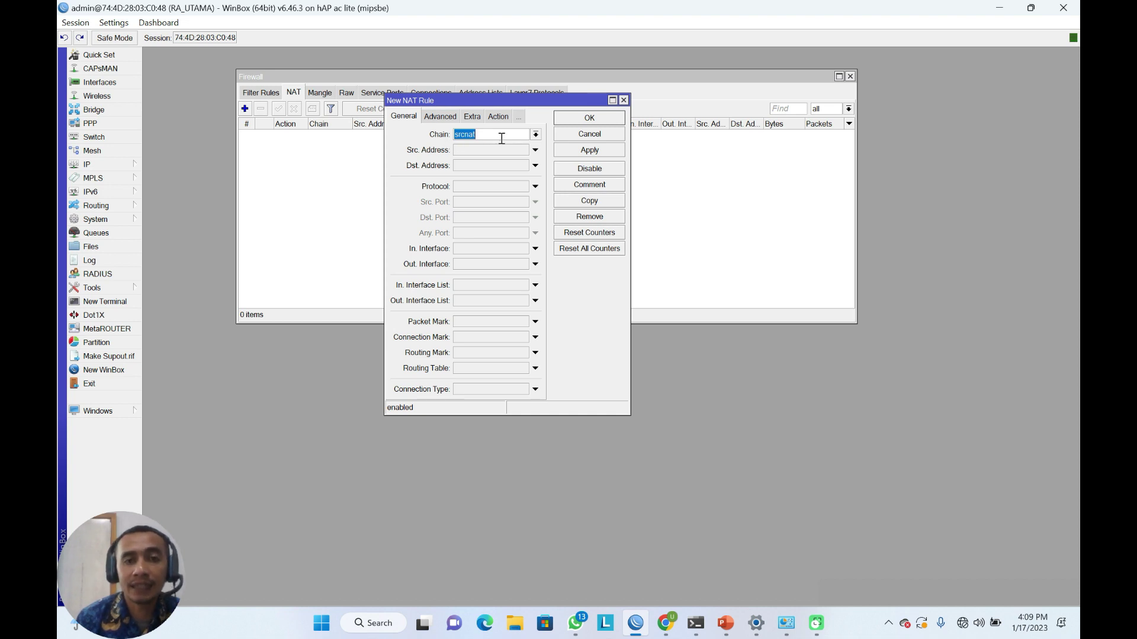
pyautogui.click(499, 138)
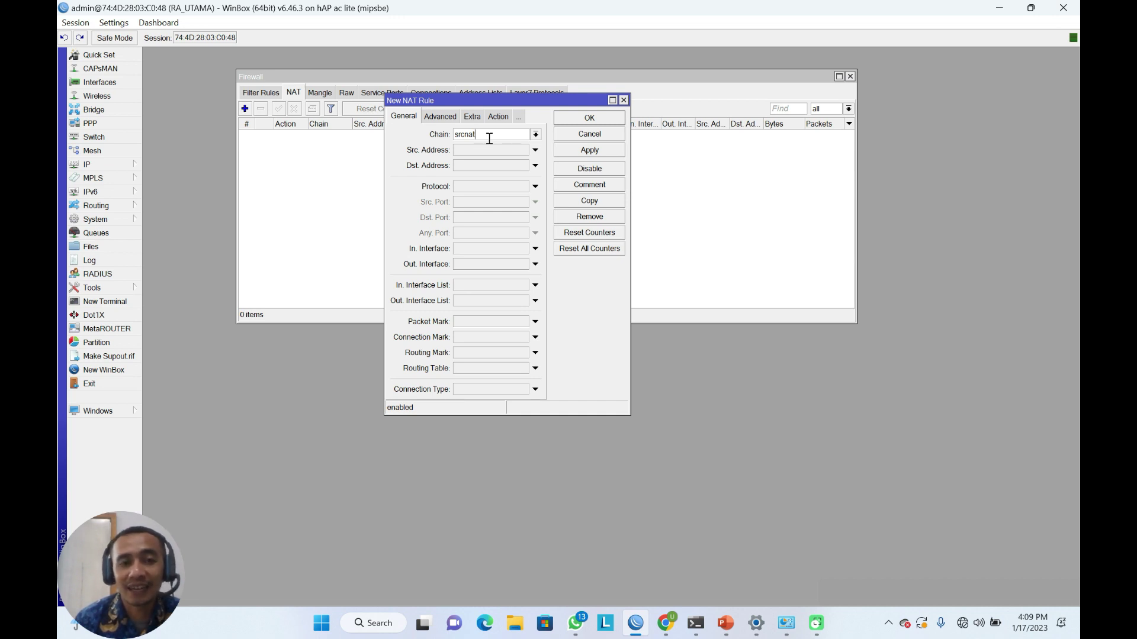
pyautogui.click(463, 269)
pyautogui.click(540, 266)
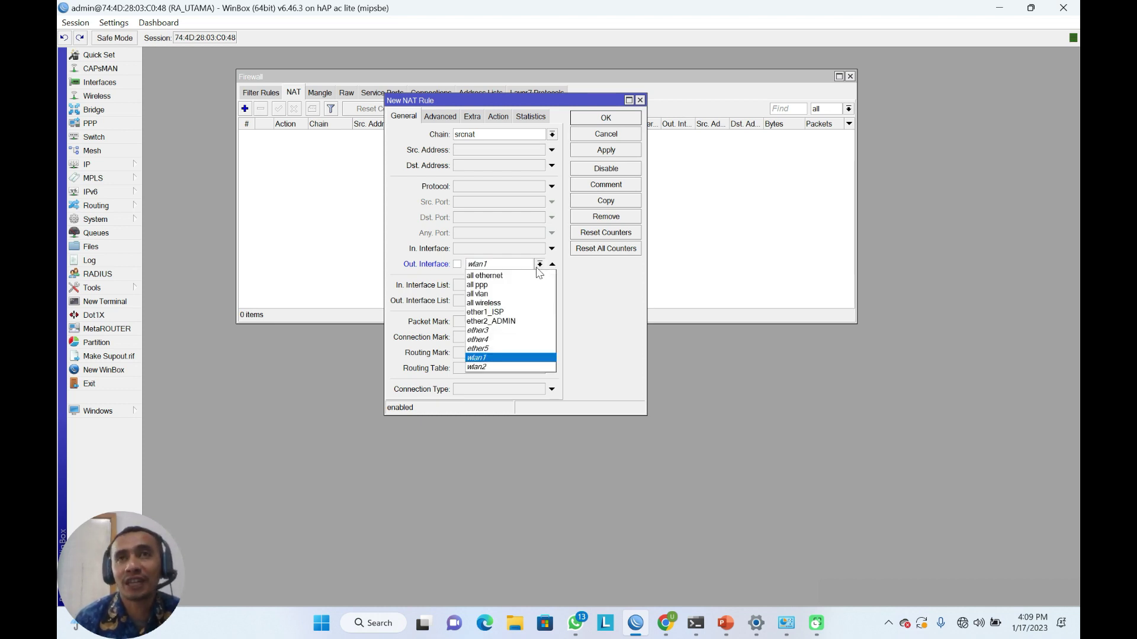
pyautogui.click(519, 313)
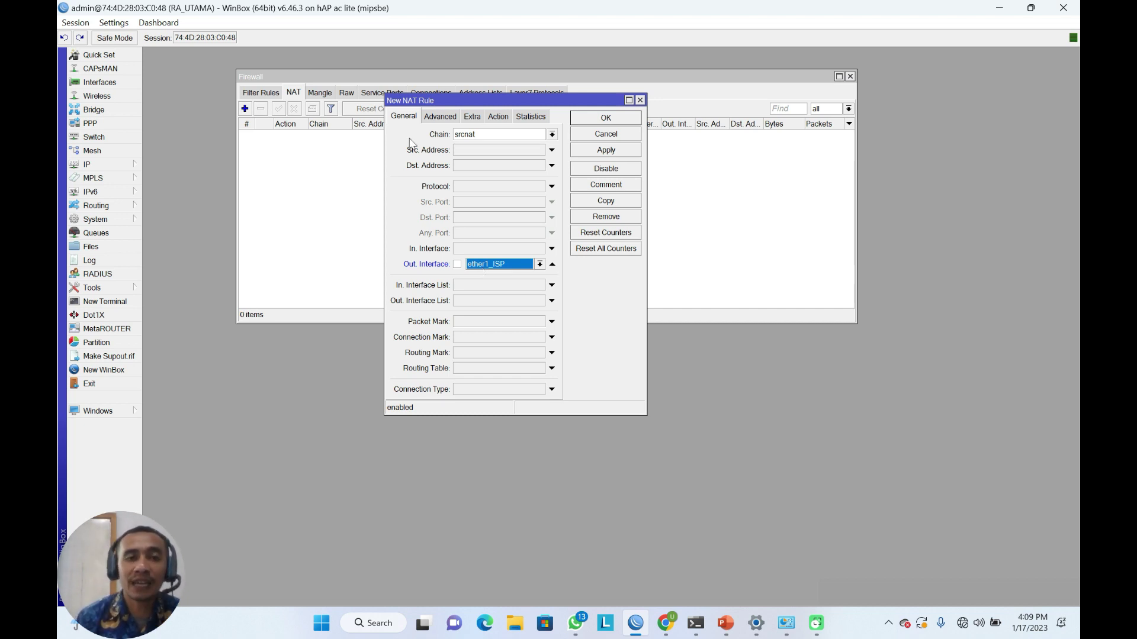
# Set the NAT rule's action to masquerade, apply and save the rule, and close the firewall window.
pyautogui.click(498, 117)
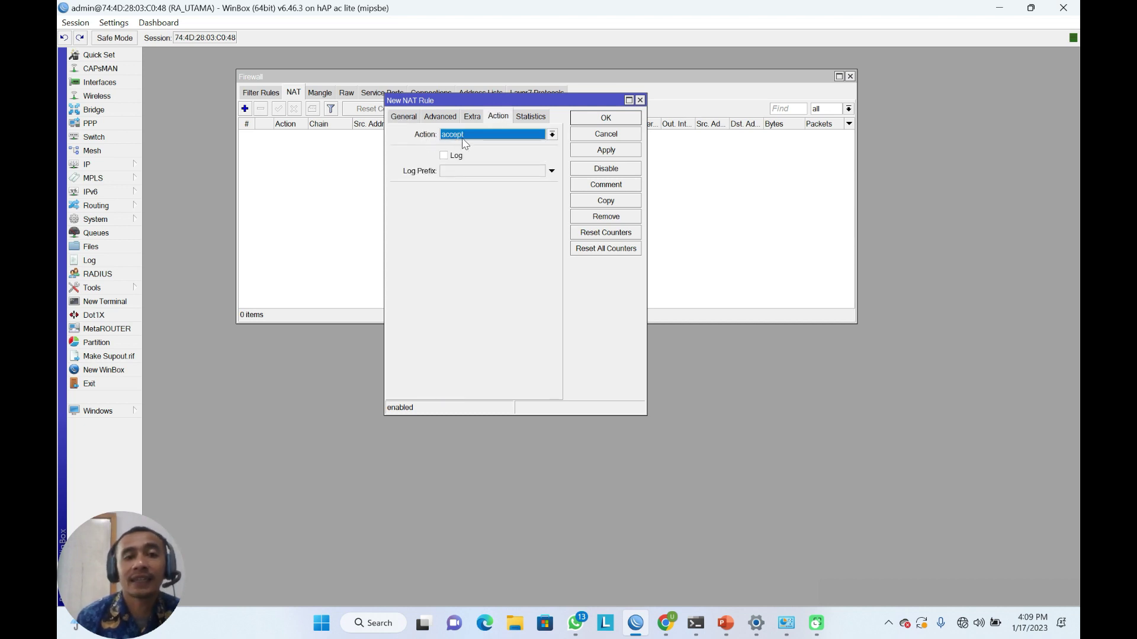
pyautogui.click(472, 137)
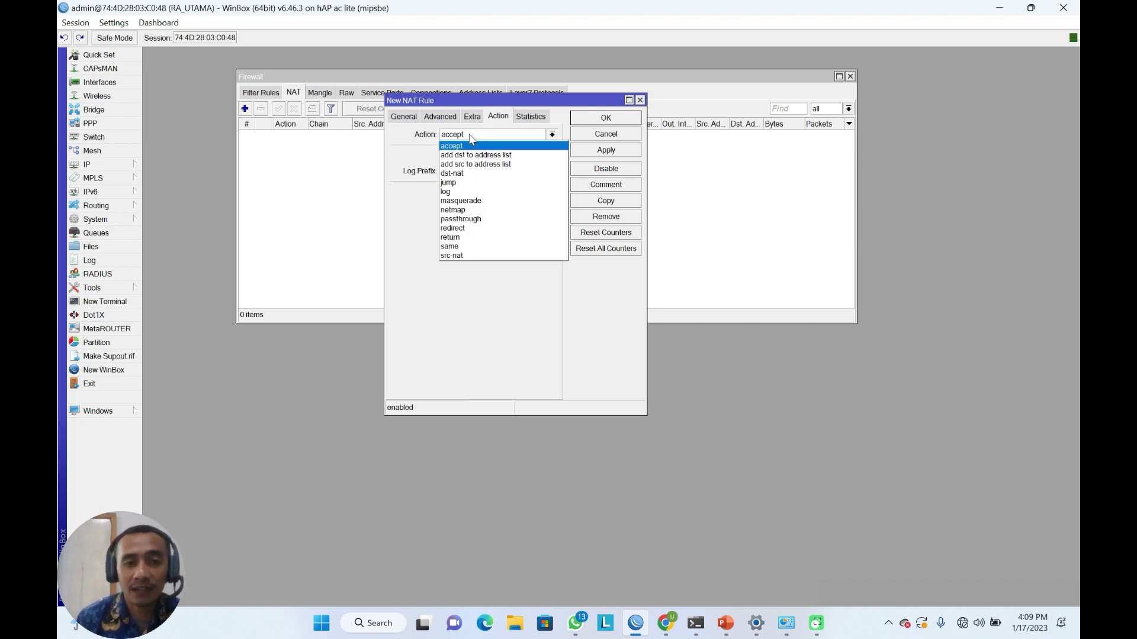
pyautogui.click(479, 201)
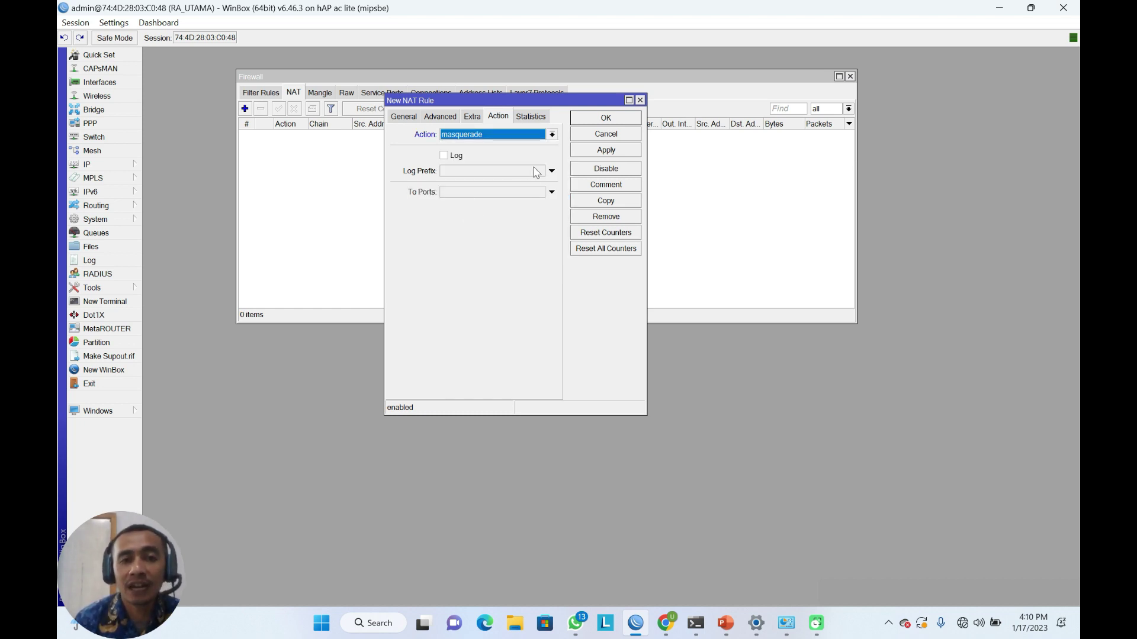
pyautogui.click(600, 152)
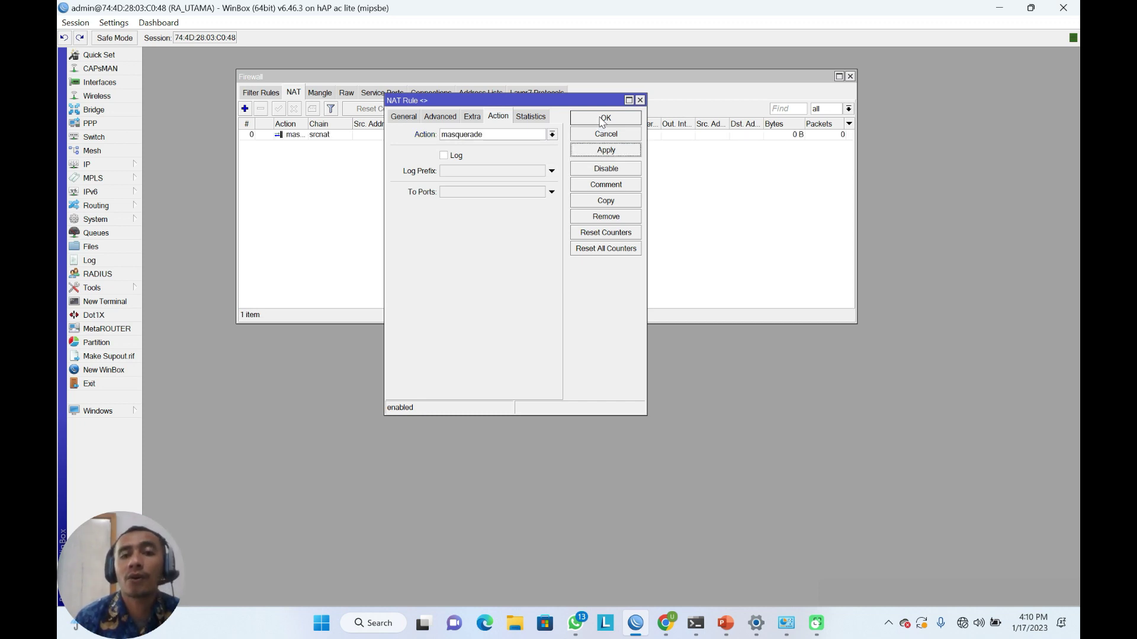
pyautogui.click(600, 119)
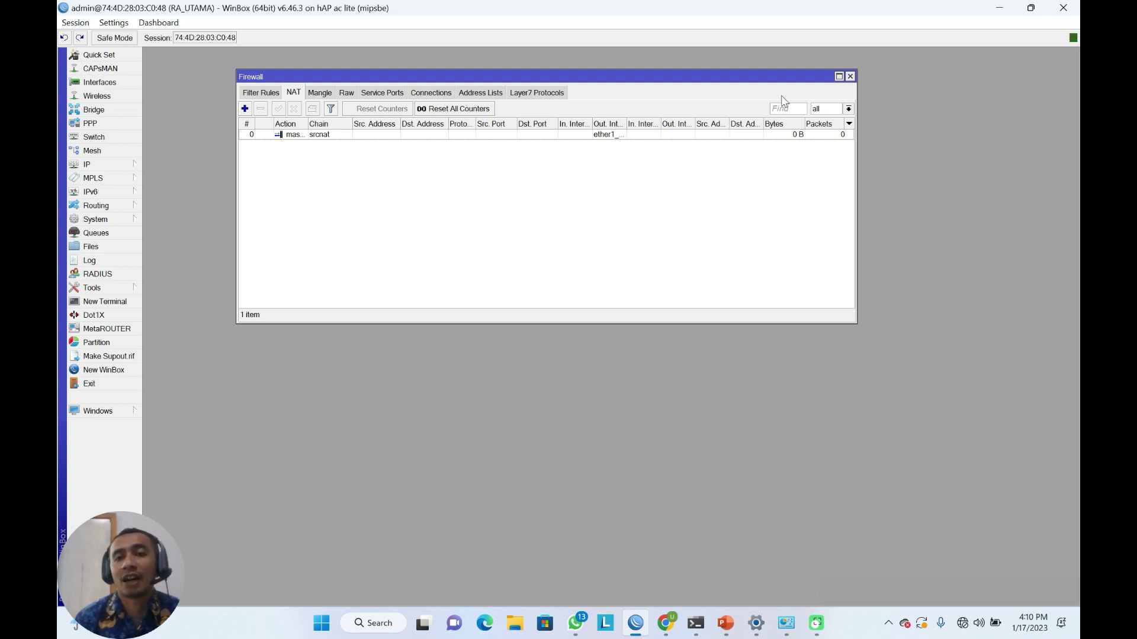
pyautogui.click(850, 76)
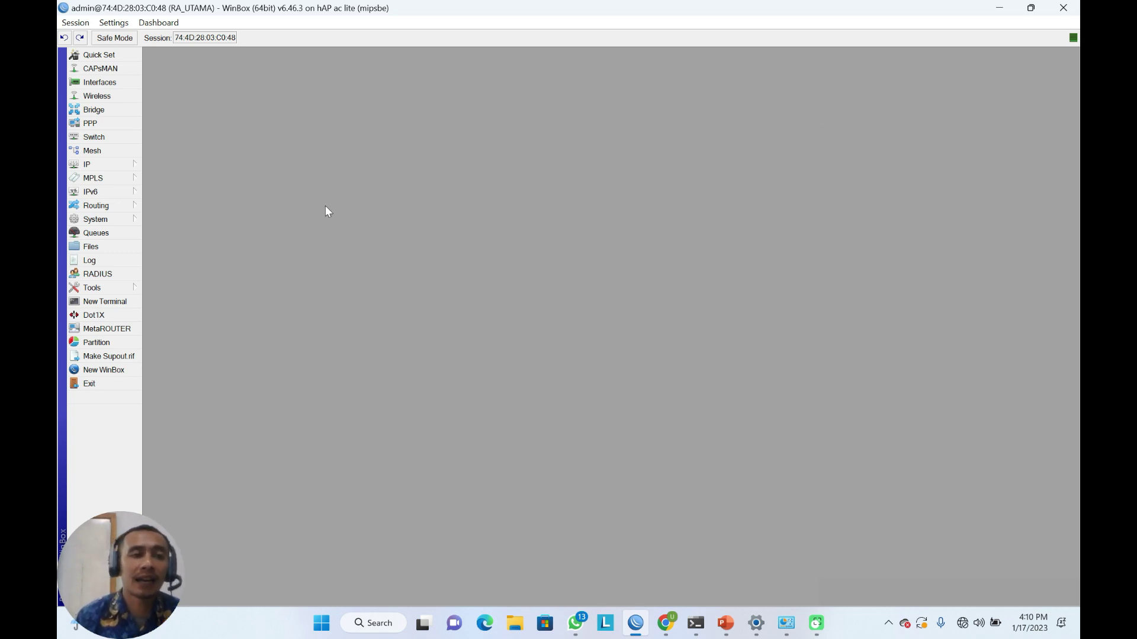
# Start the DHCP server setup and choose ether2_ADMIN as the DHCP server interface.
pyautogui.click(110, 167)
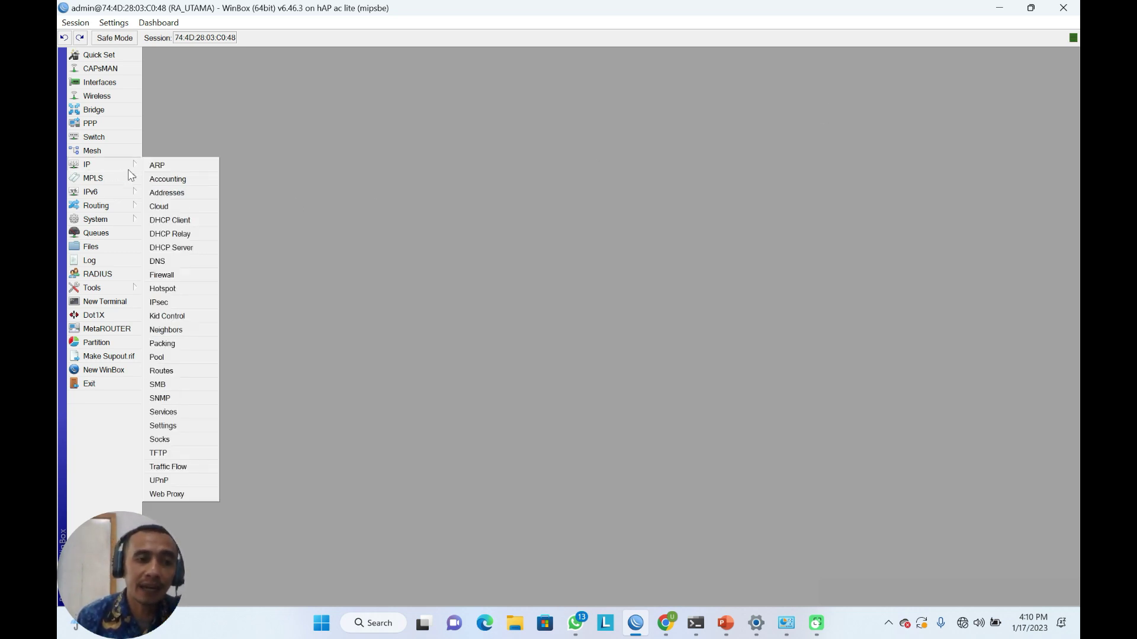
pyautogui.click(190, 248)
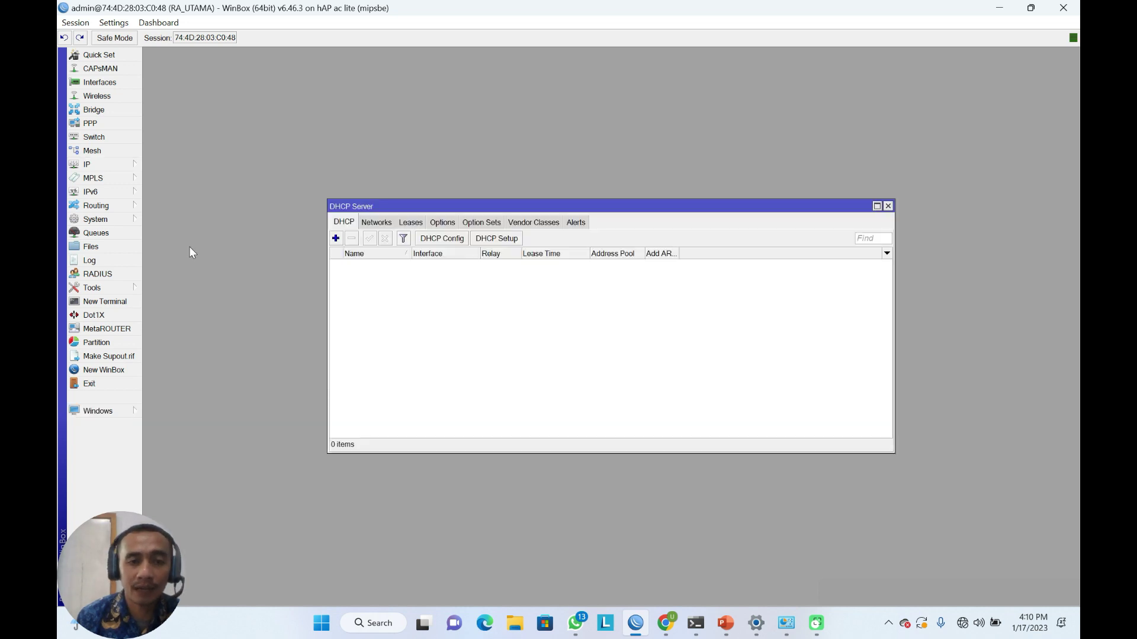
pyautogui.click(497, 239)
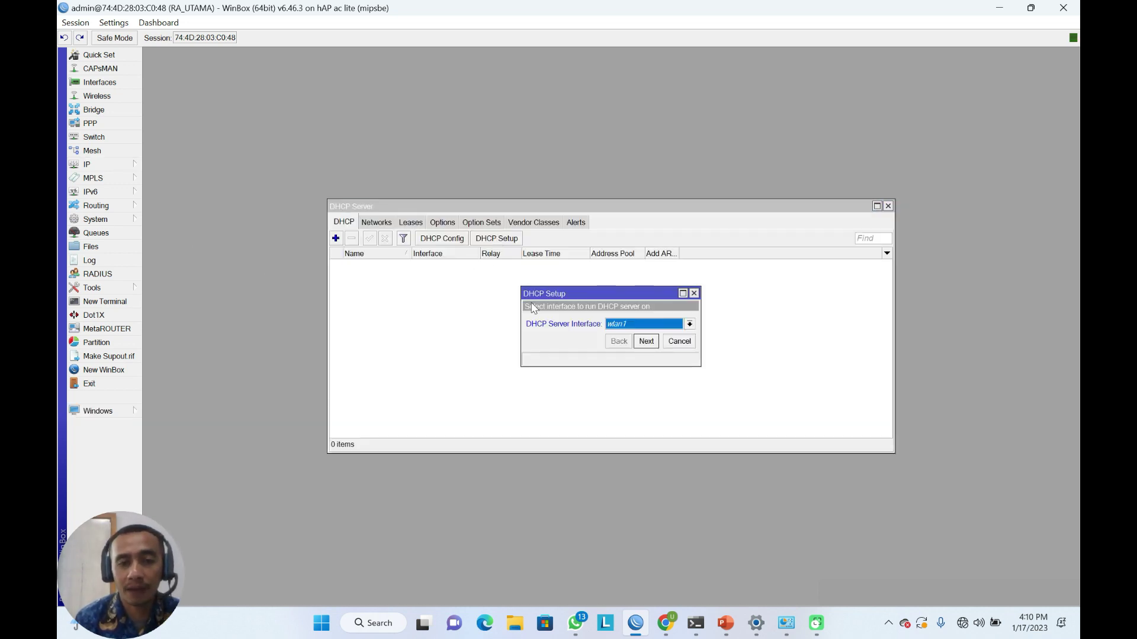
pyautogui.click(652, 327)
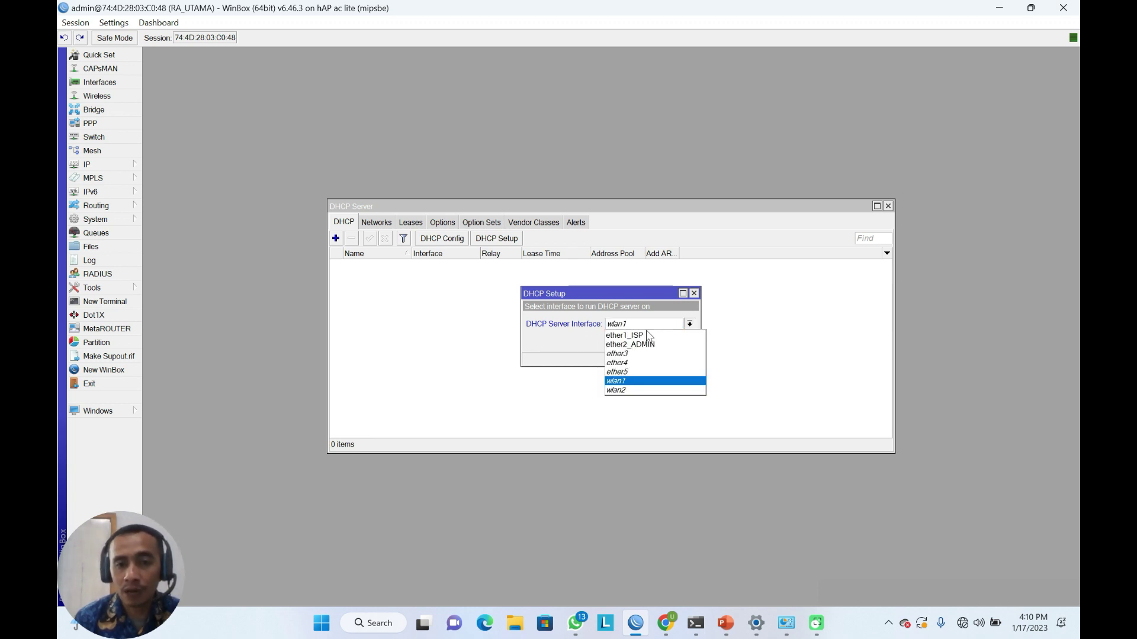
pyautogui.click(645, 346)
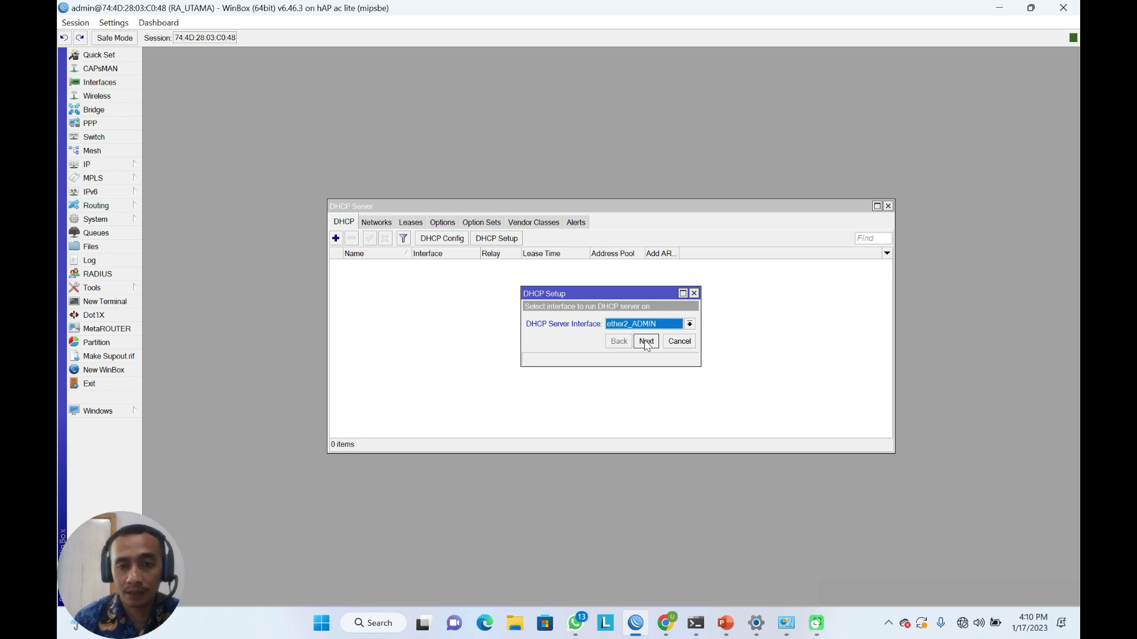
pyautogui.click(646, 342)
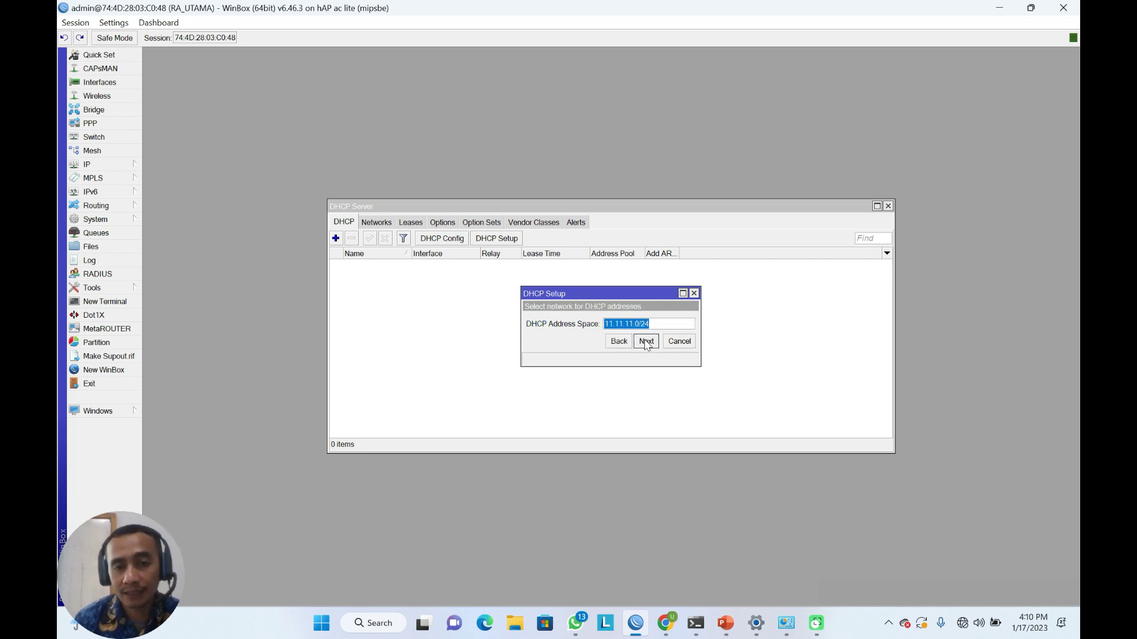
# Finish the DHCP setup with network 11.11.11.0/24, gateway 11.11.11.1, pool 11.11.11.2-11.11.11.254, DNS servers 192.168.2.1 and 192.168.100.1, and lease time 00:10:00.
pyautogui.click(646, 342)
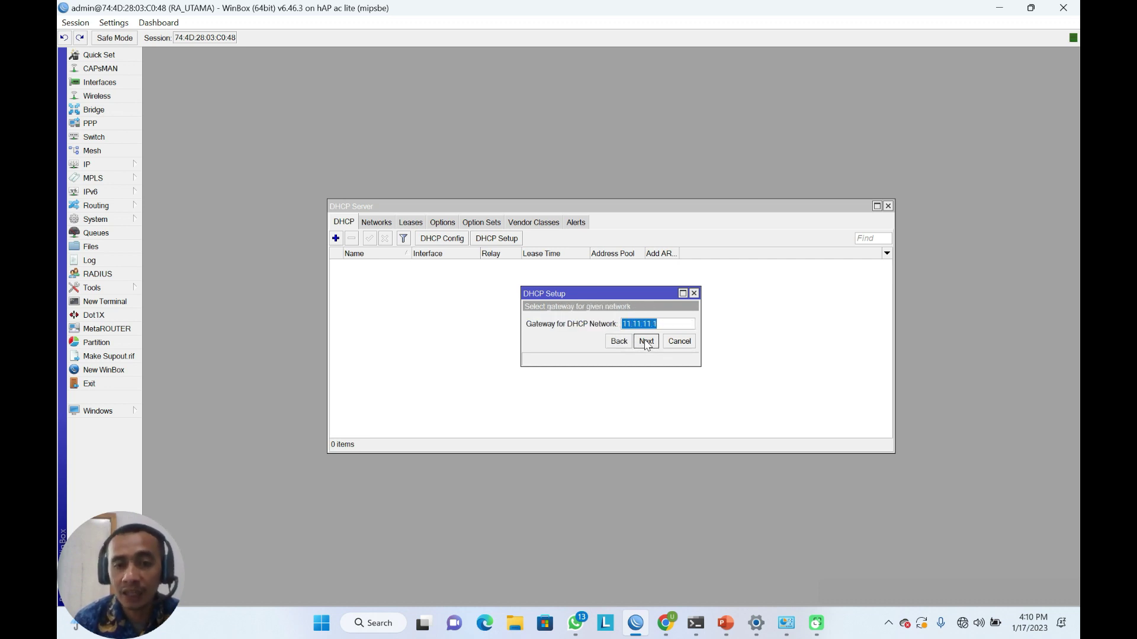
pyautogui.click(646, 342)
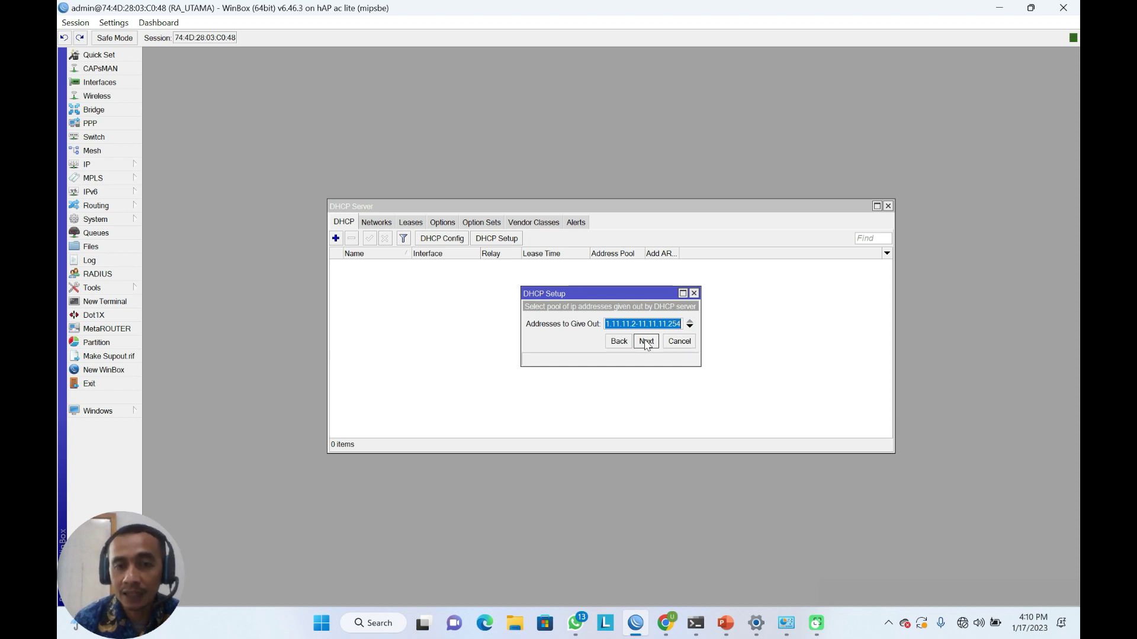
pyautogui.moveTo(701, 326); pyautogui.dragTo(728, 326)
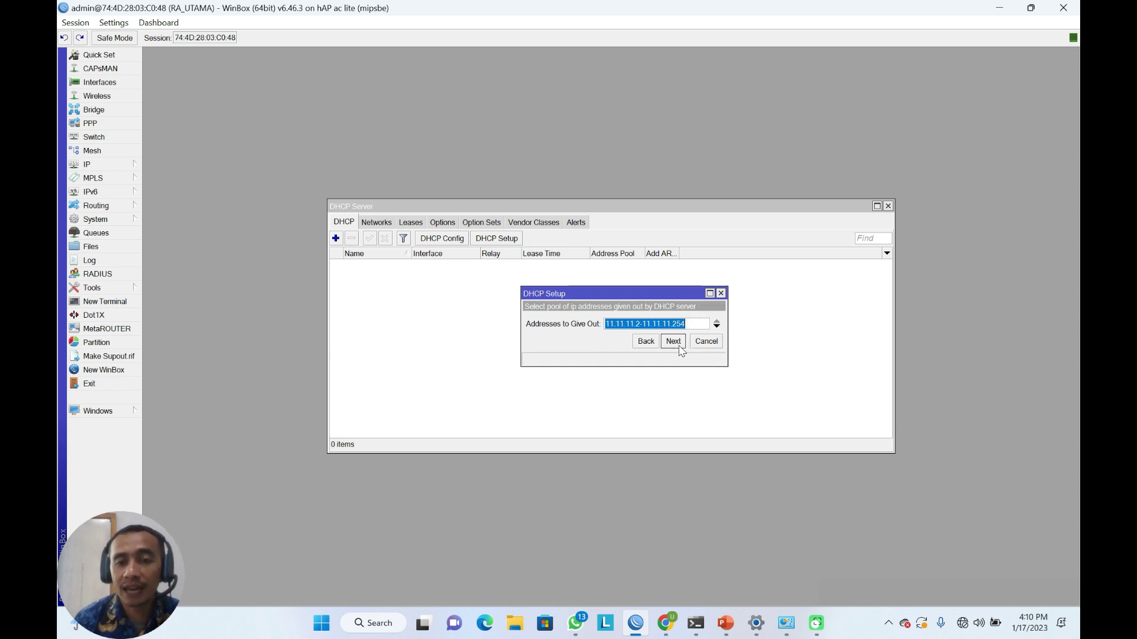
pyautogui.click(678, 345)
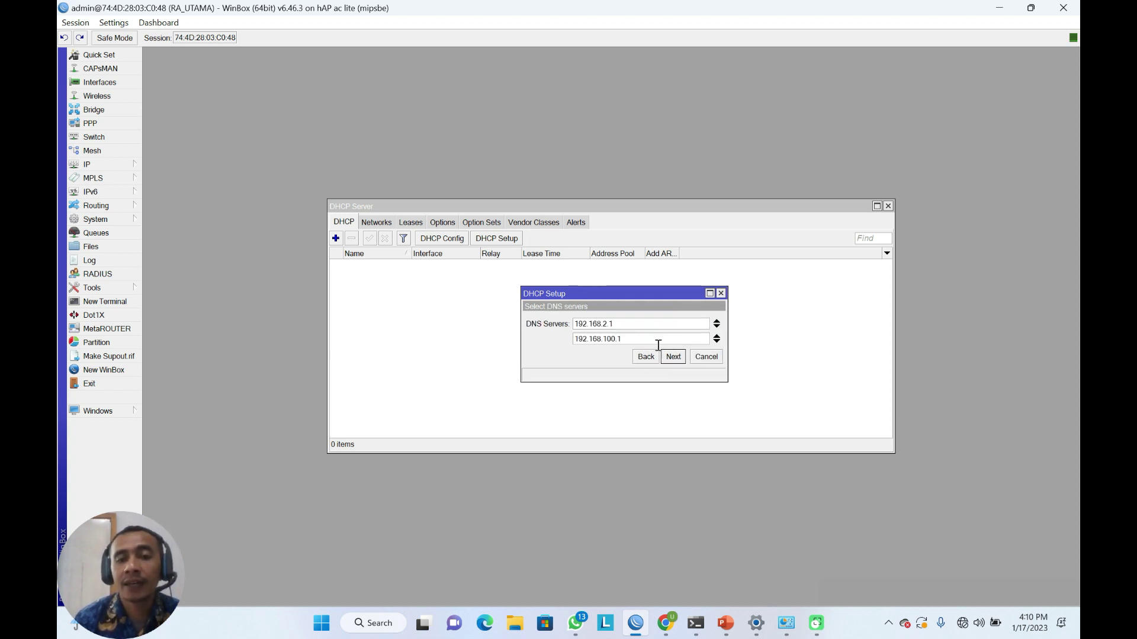
pyautogui.click(675, 358)
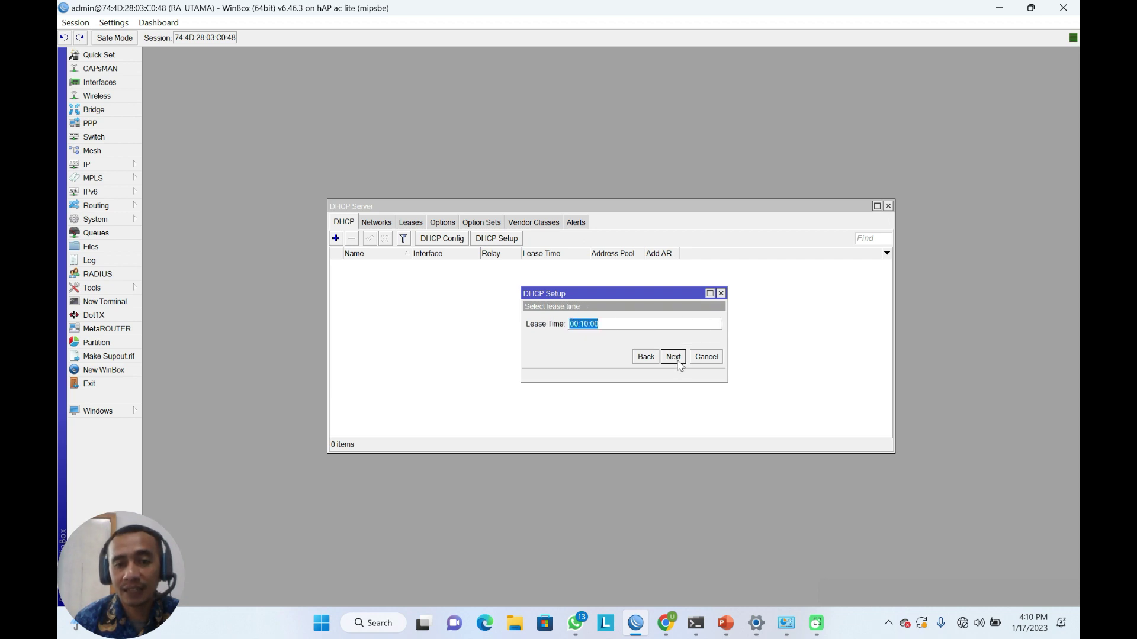
pyautogui.click(674, 357)
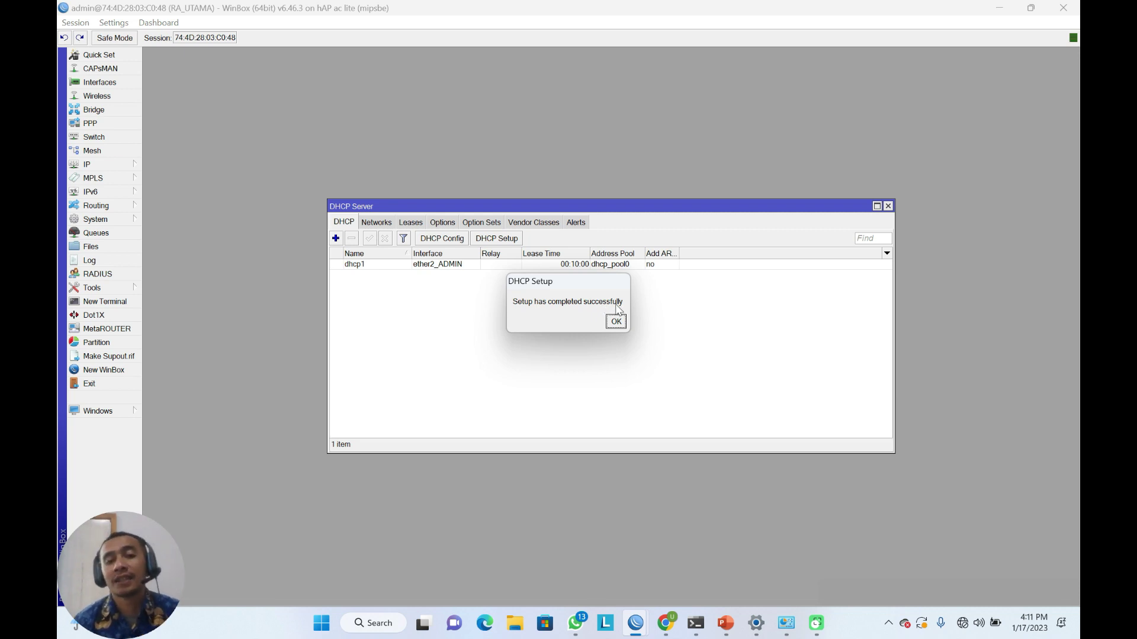
pyautogui.click(616, 322)
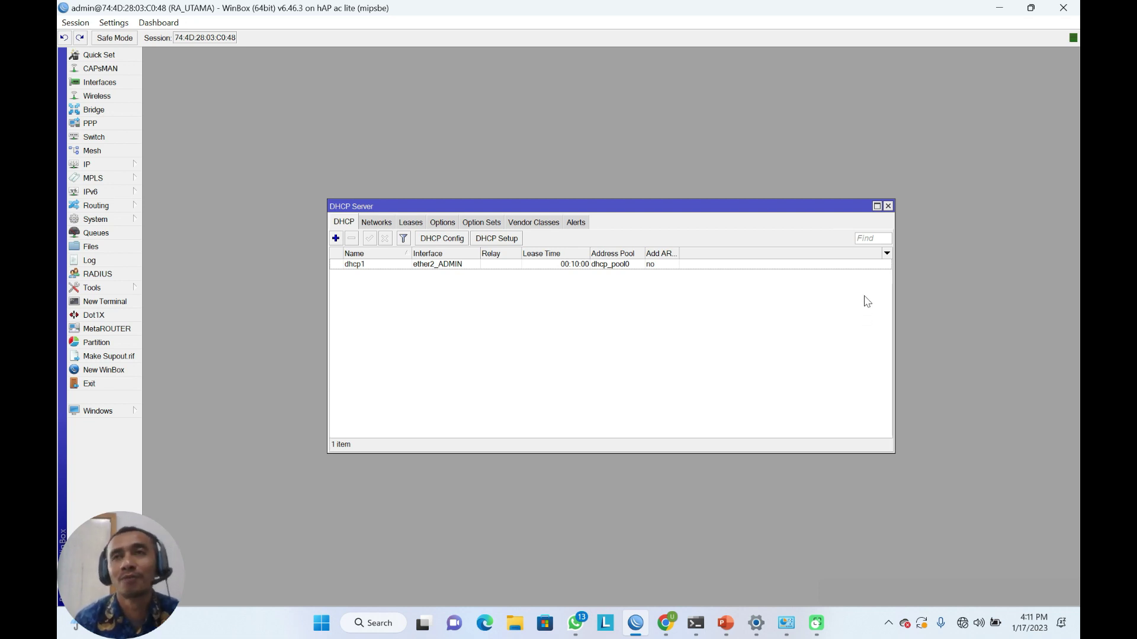
# Open the Windows network adapter list from the advanced network settings.
pyautogui.rightClick(962, 626)
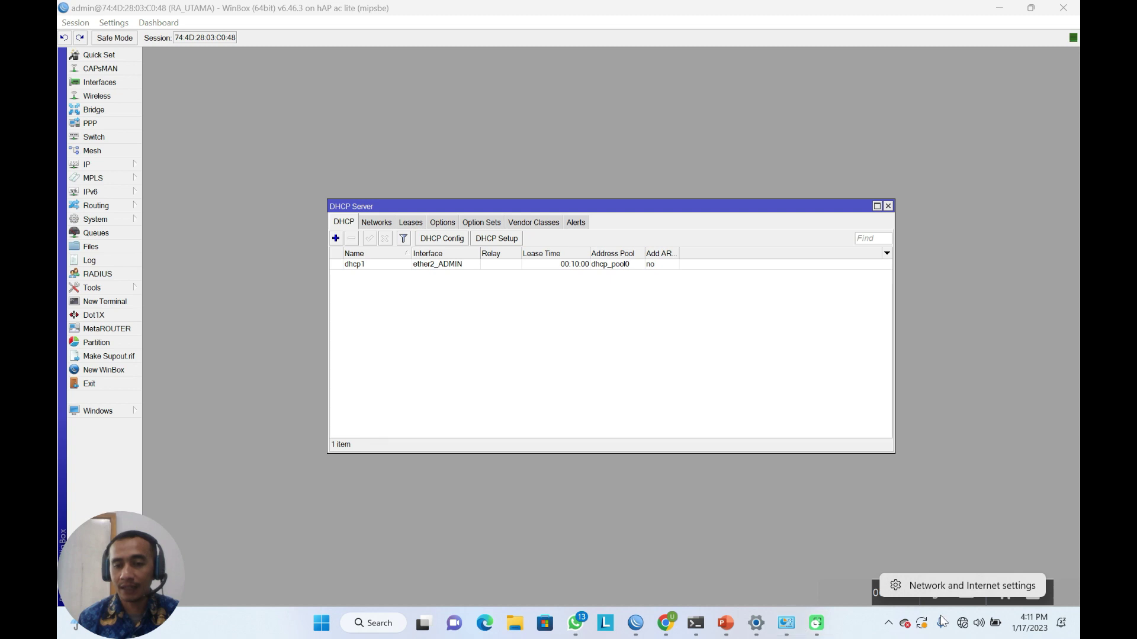
pyautogui.click(955, 590)
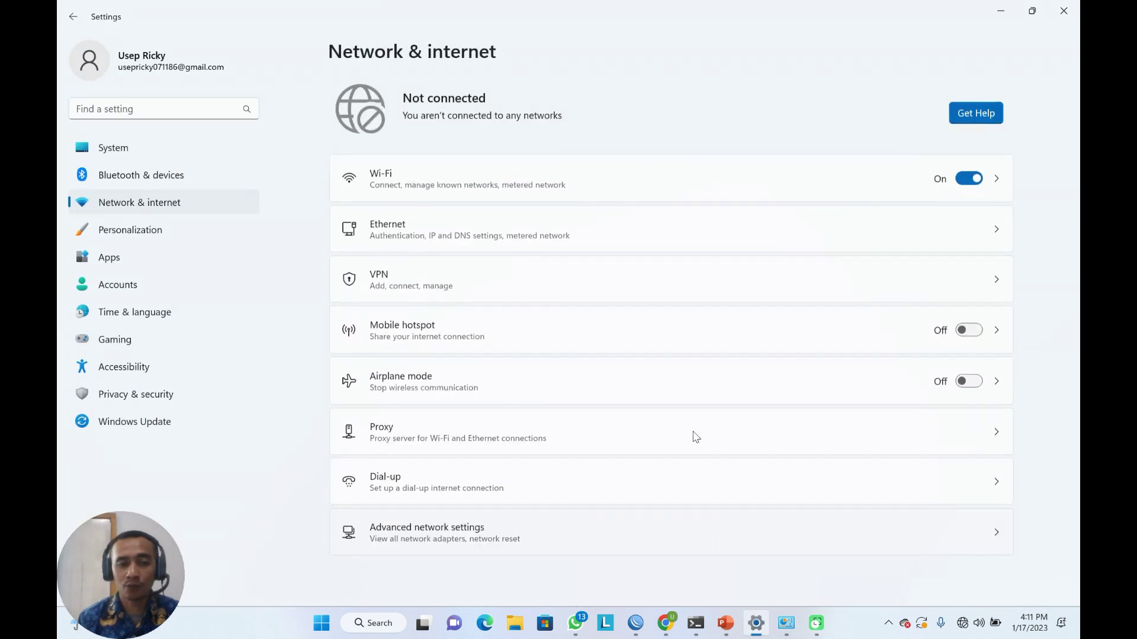
pyautogui.click(438, 532)
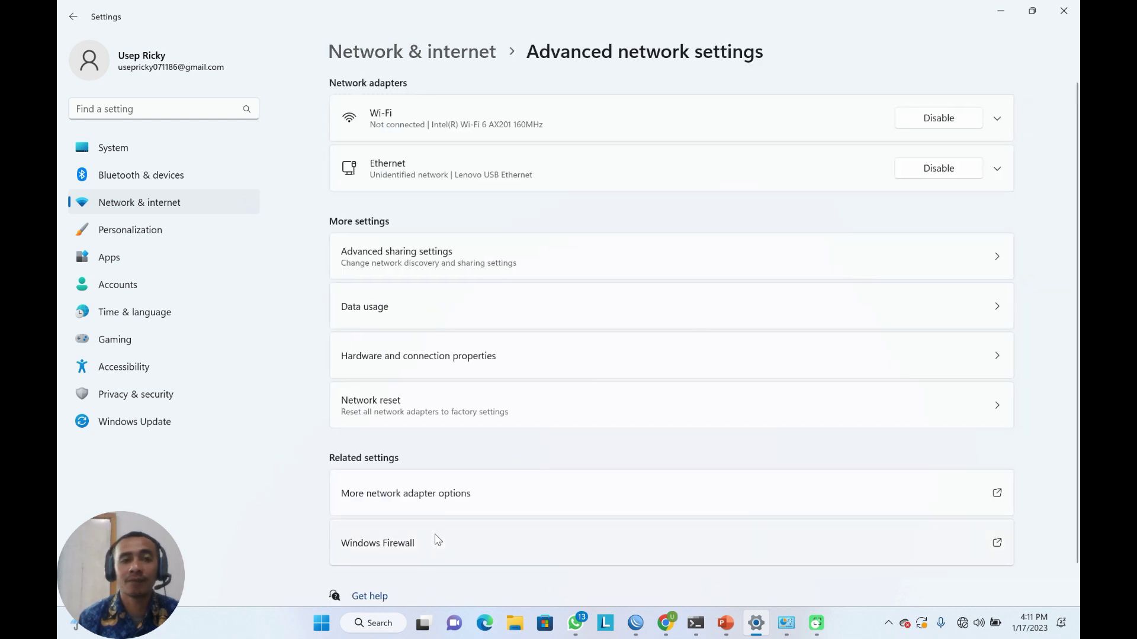
pyautogui.scroll(-1, 436, 524)
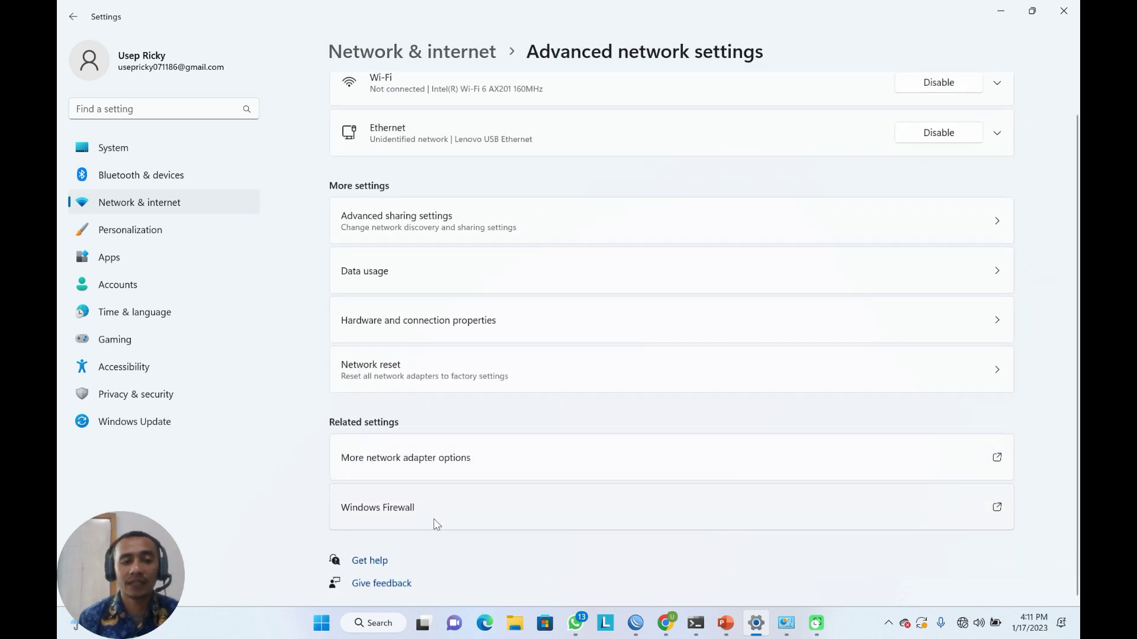
pyautogui.click(375, 463)
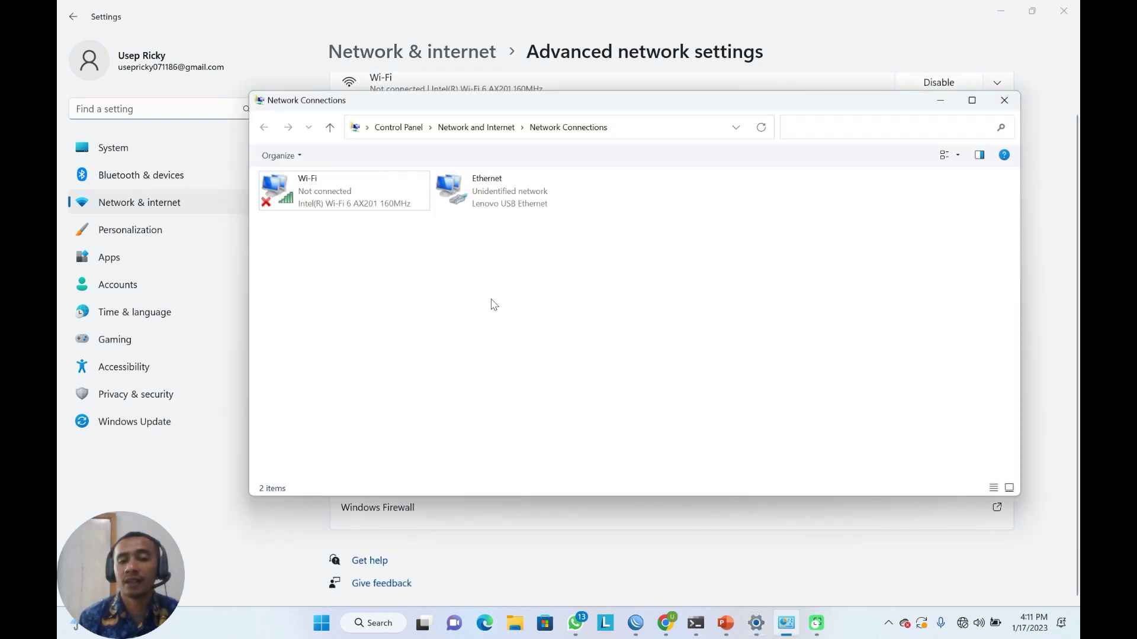
# Check in the Ethernet adapter's IPv4 properties whether IP and DNS addresses are obtained automatically, leaving the settings as they are.
pyautogui.doubleClick(468, 196)
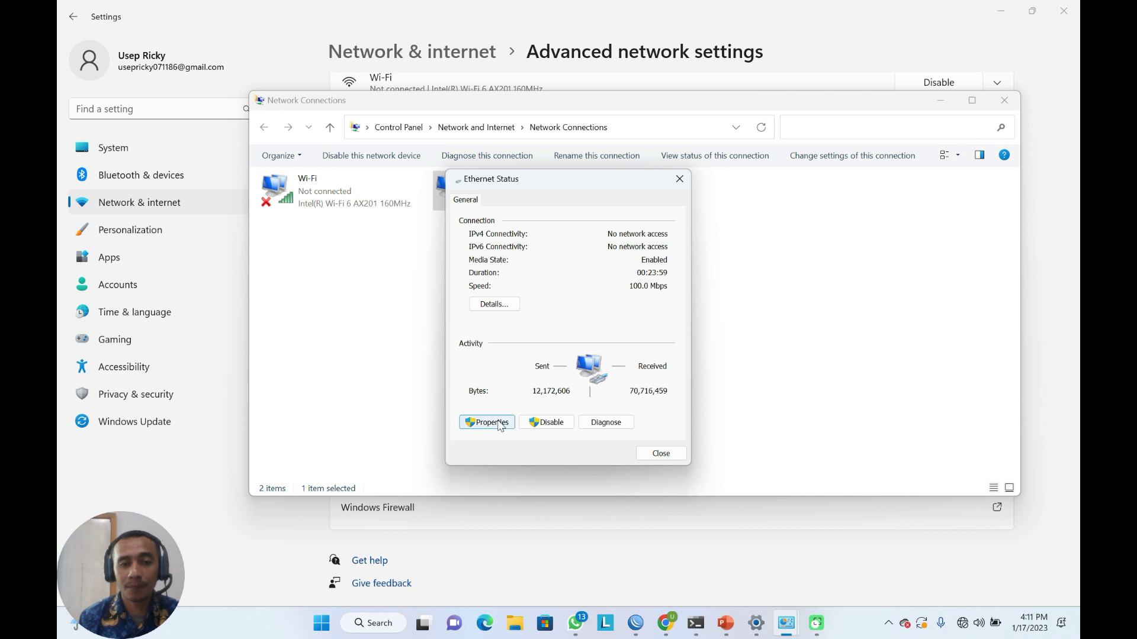
pyautogui.click(498, 424)
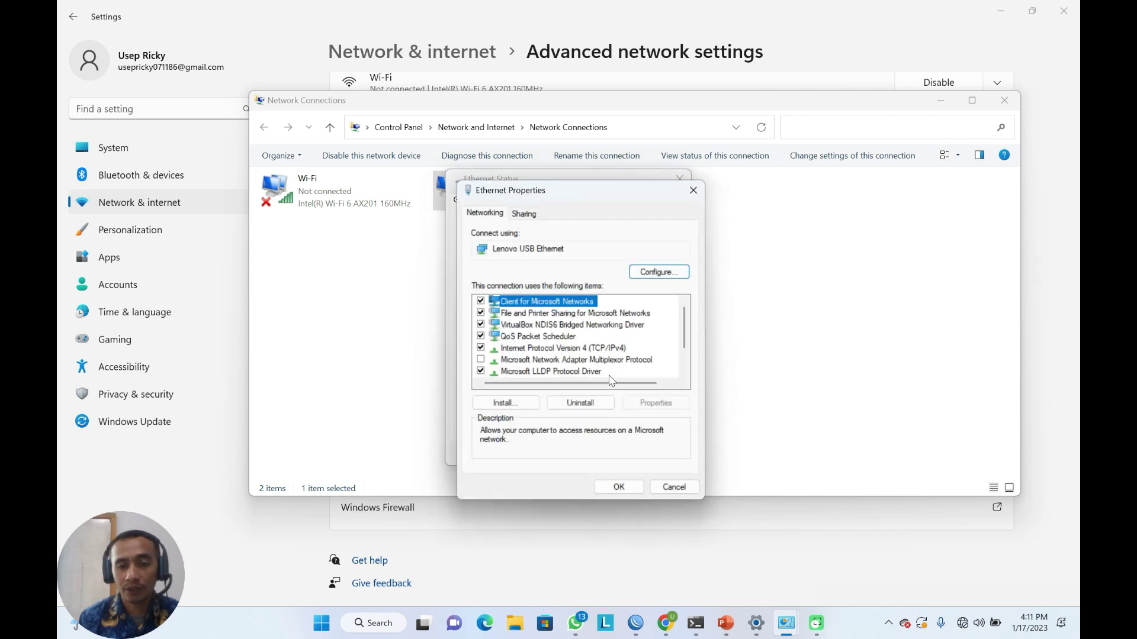
pyautogui.scroll(-2, 610, 379)
pyautogui.scroll(2, 609, 370)
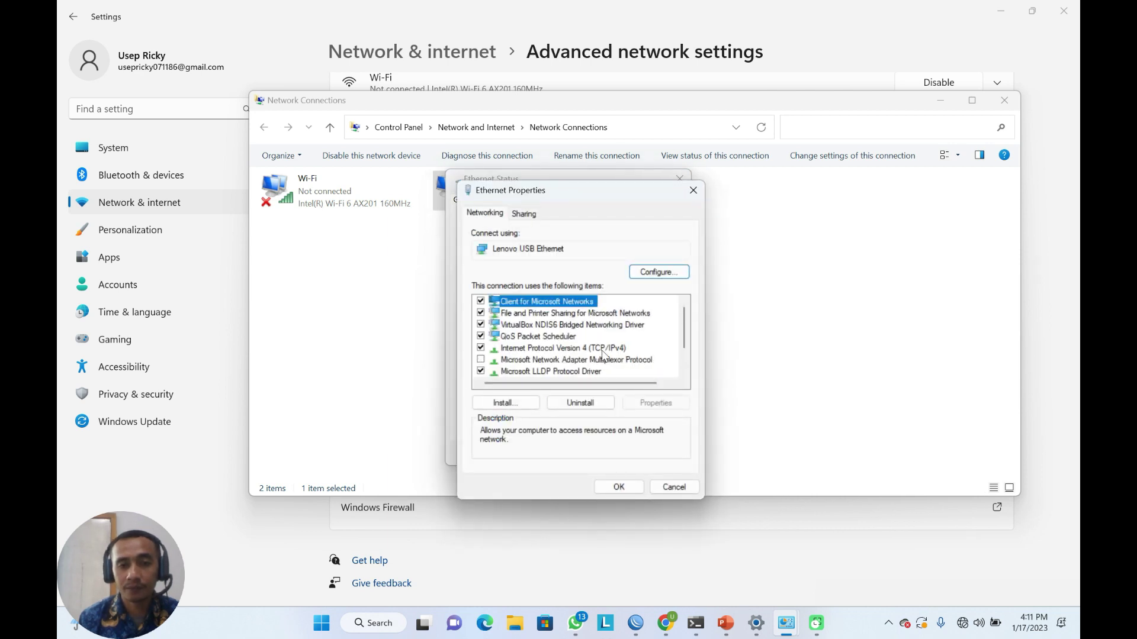
pyautogui.doubleClick(602, 349)
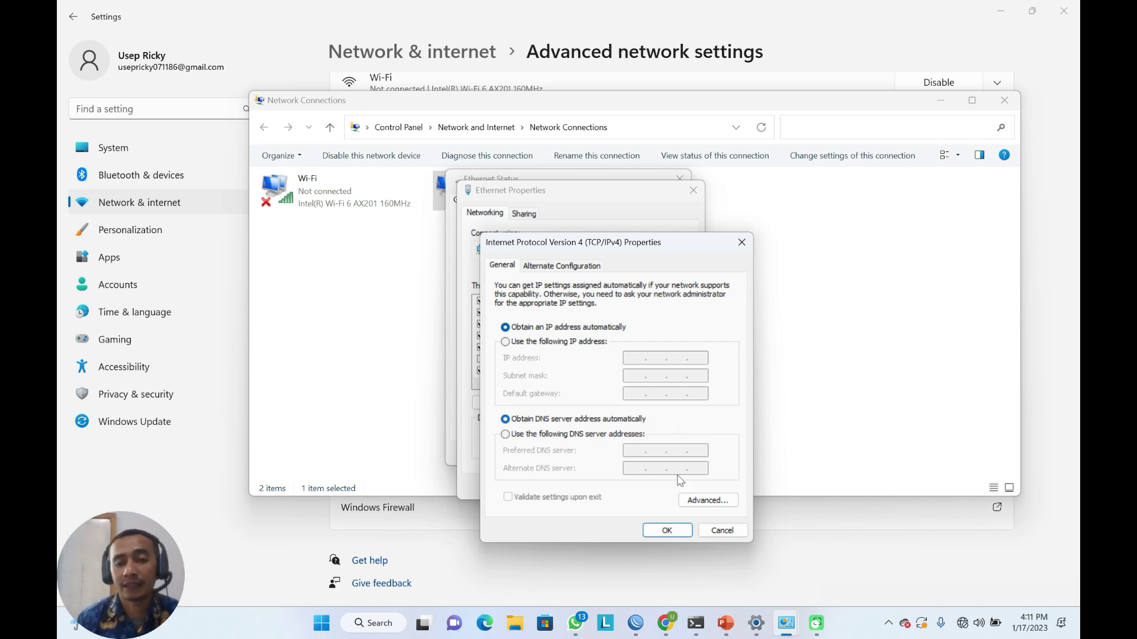
pyautogui.click(726, 531)
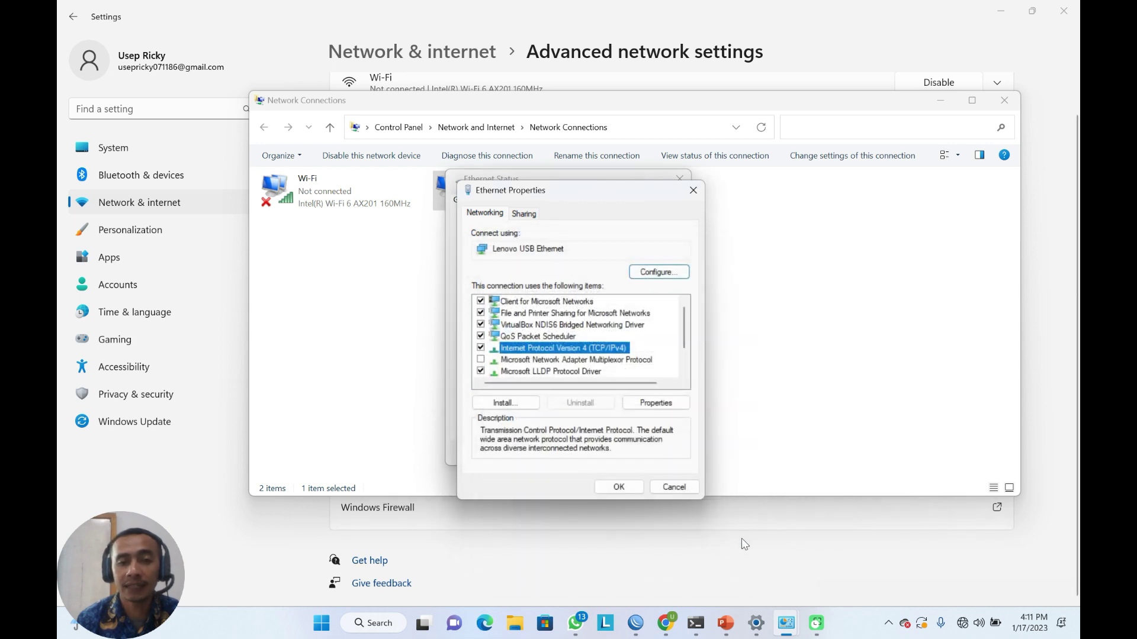
pyautogui.click(672, 487)
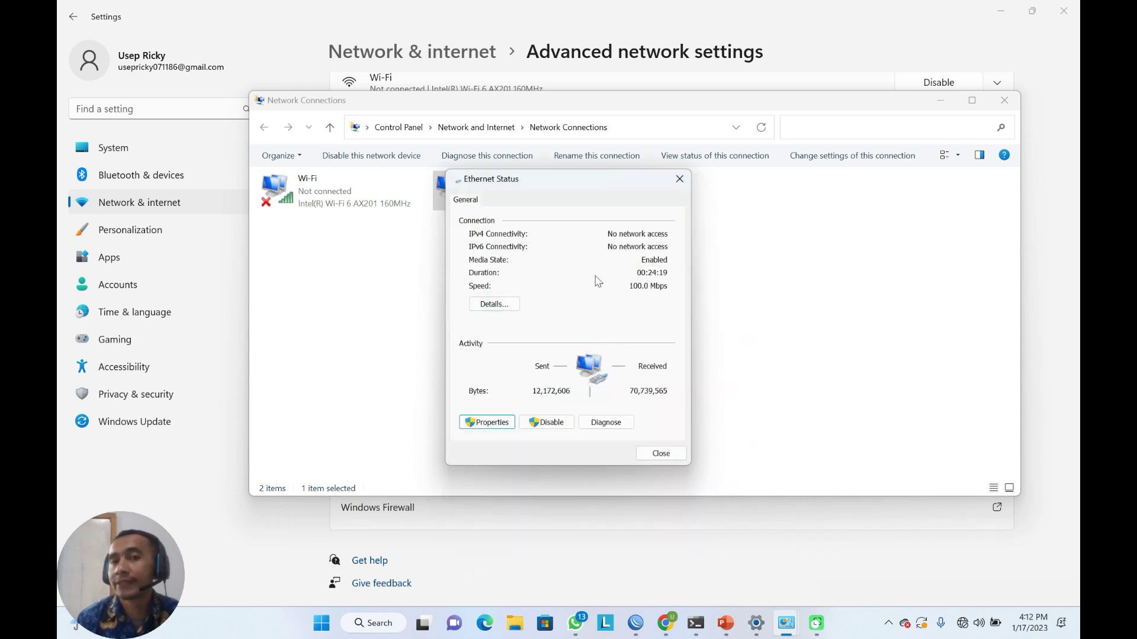
# Inspect the Ethernet adapter's connection details for its current IPv4 address, and close the status window.
pyautogui.click(507, 304)
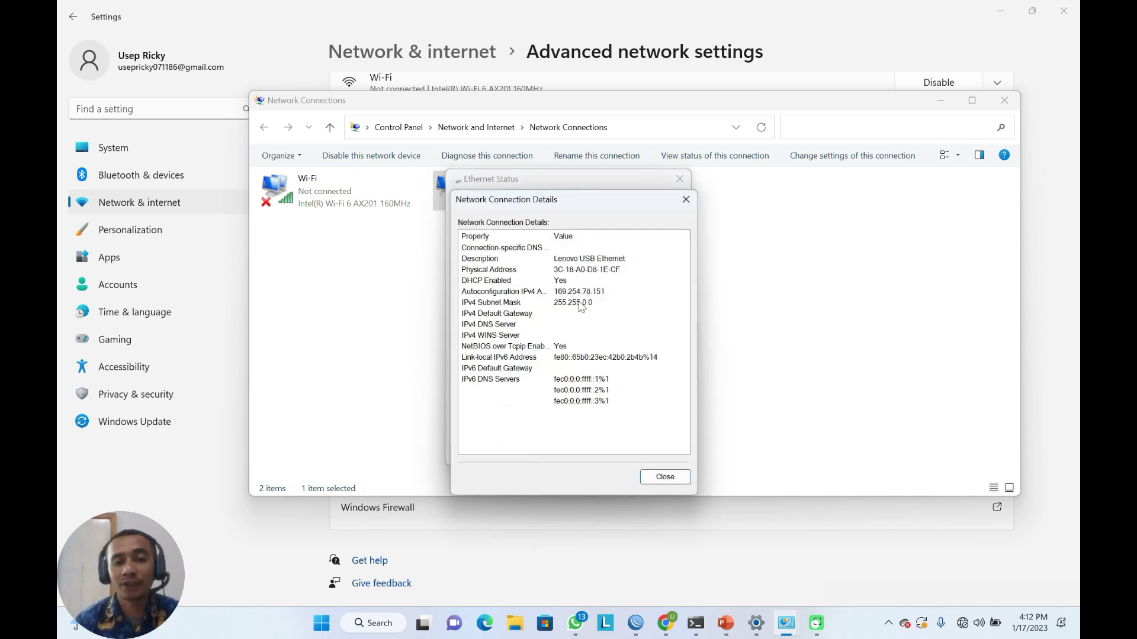
pyautogui.click(666, 476)
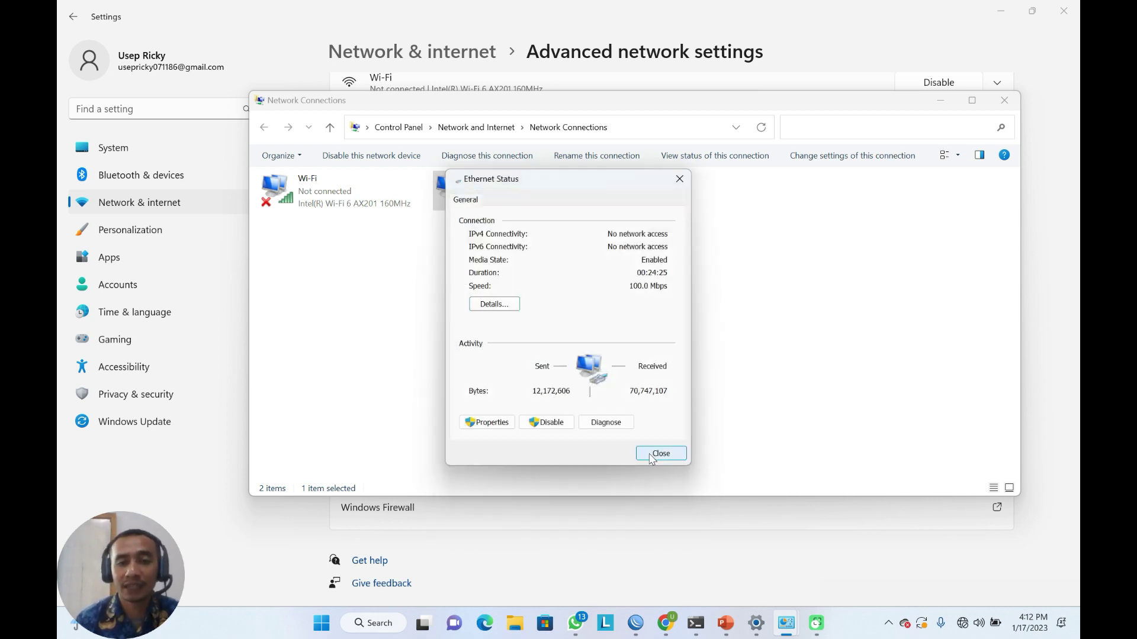
pyautogui.click(660, 453)
# Disable and re-enable the Ethernet adapter, and check its connection details for the leased IPv4 address, gateway and DNS servers.
pyautogui.rightClick(487, 197)
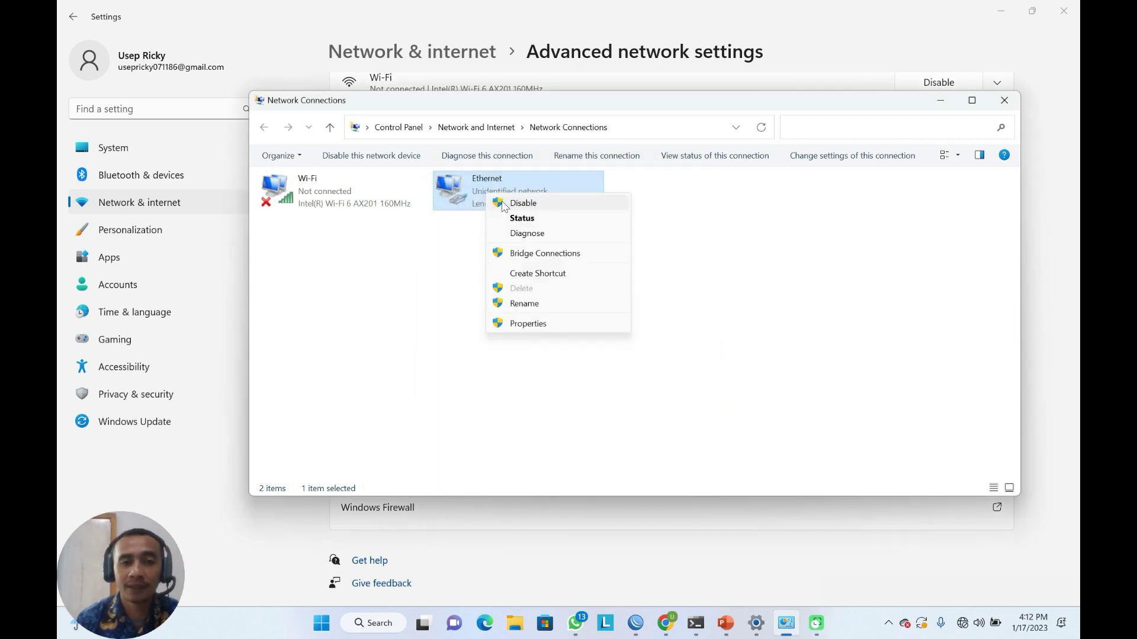
pyautogui.click(516, 206)
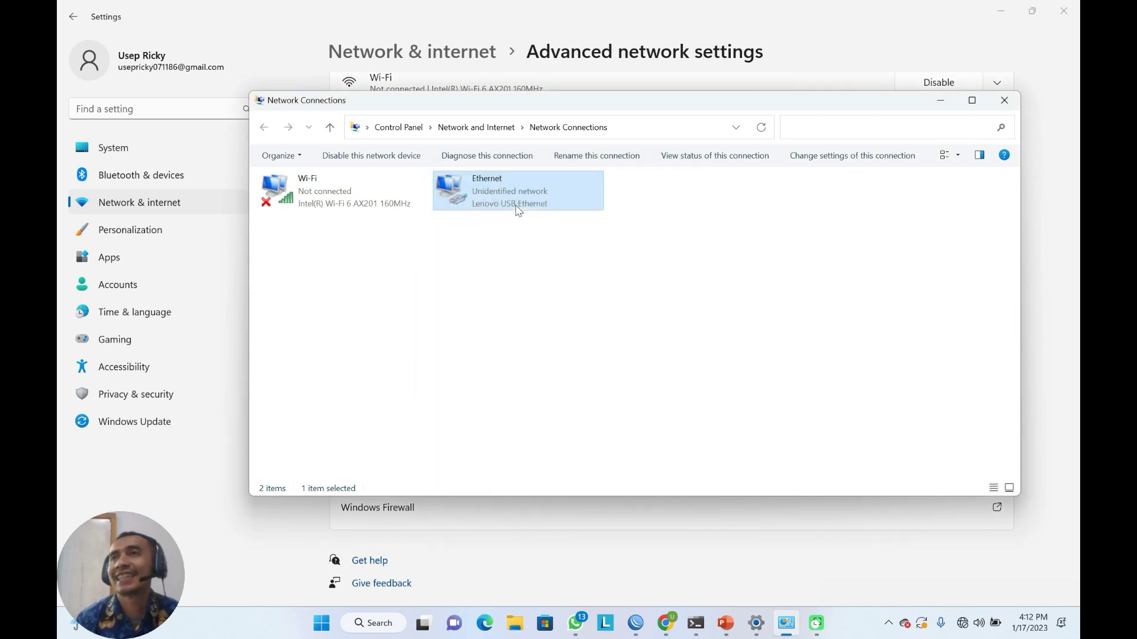
pyautogui.rightClick(498, 191)
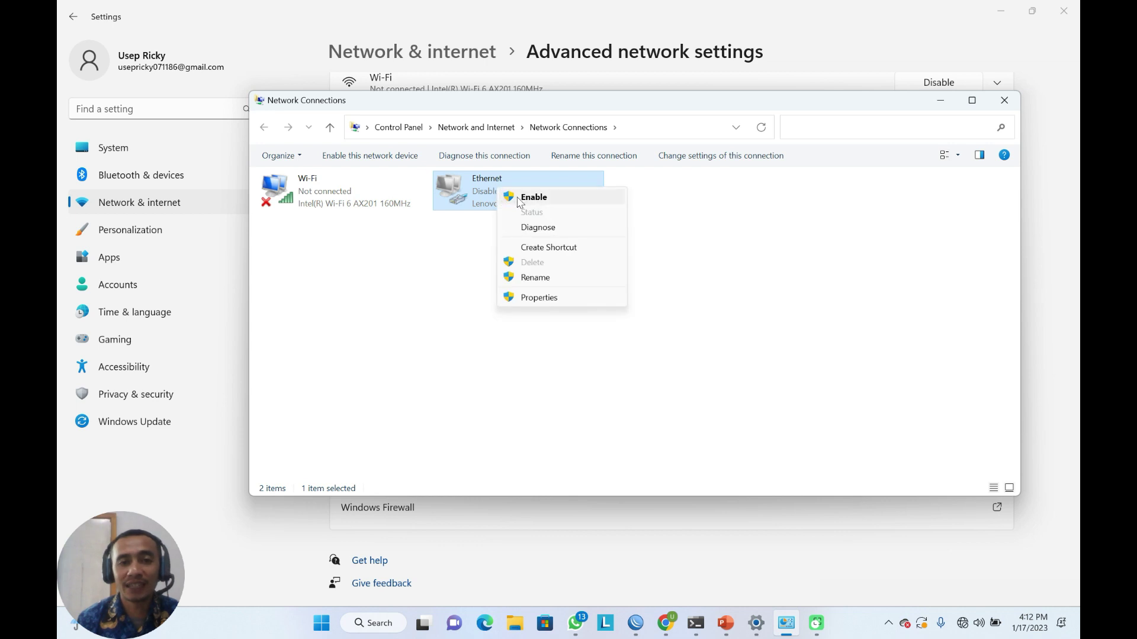
pyautogui.click(517, 197)
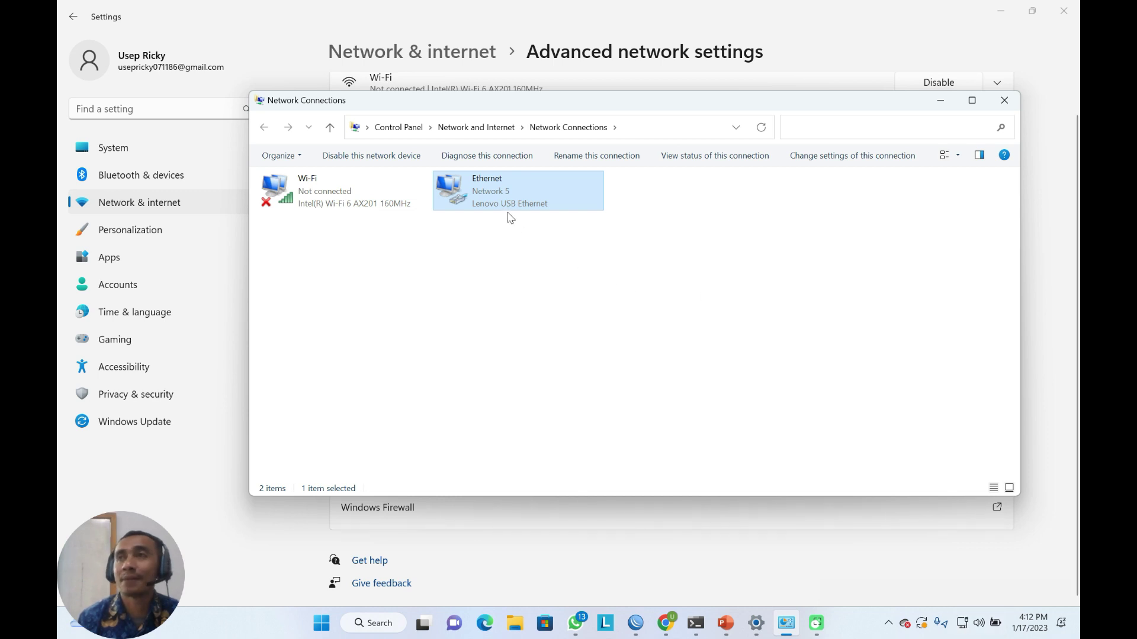
pyautogui.doubleClick(491, 198)
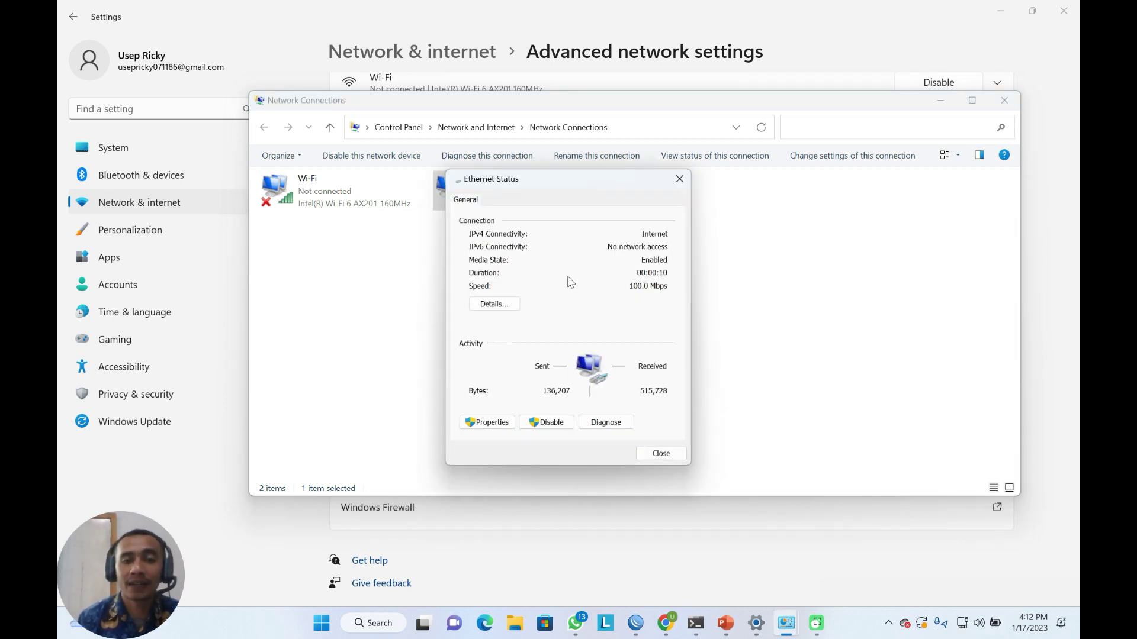
pyautogui.click(508, 305)
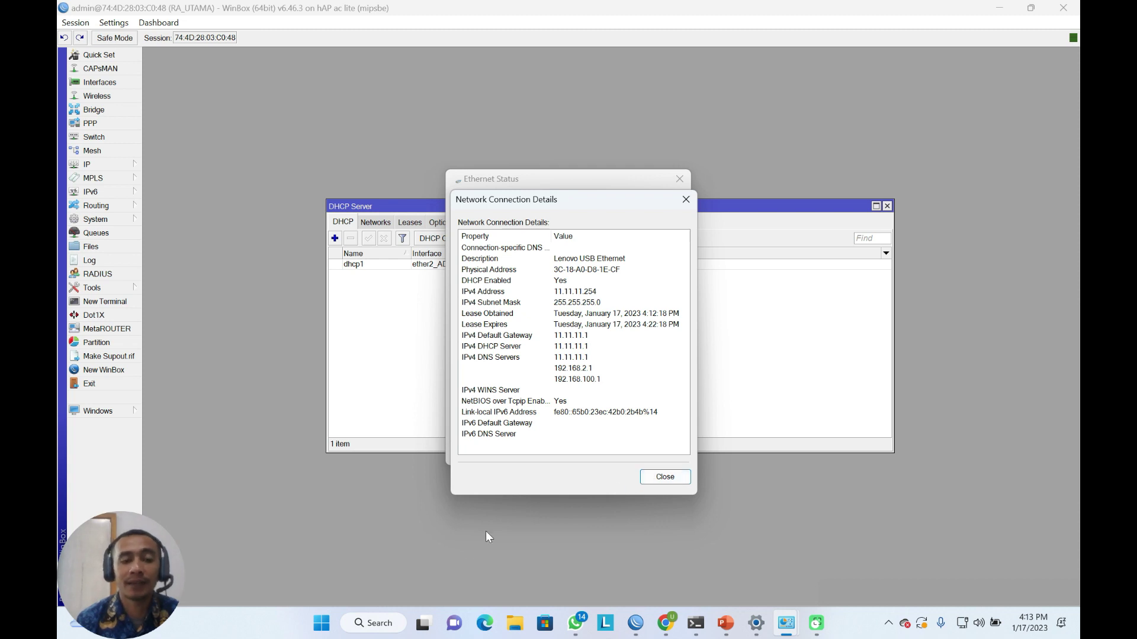
# Open a Windows Command Prompt by running cmd.
pyautogui.click(385, 627)
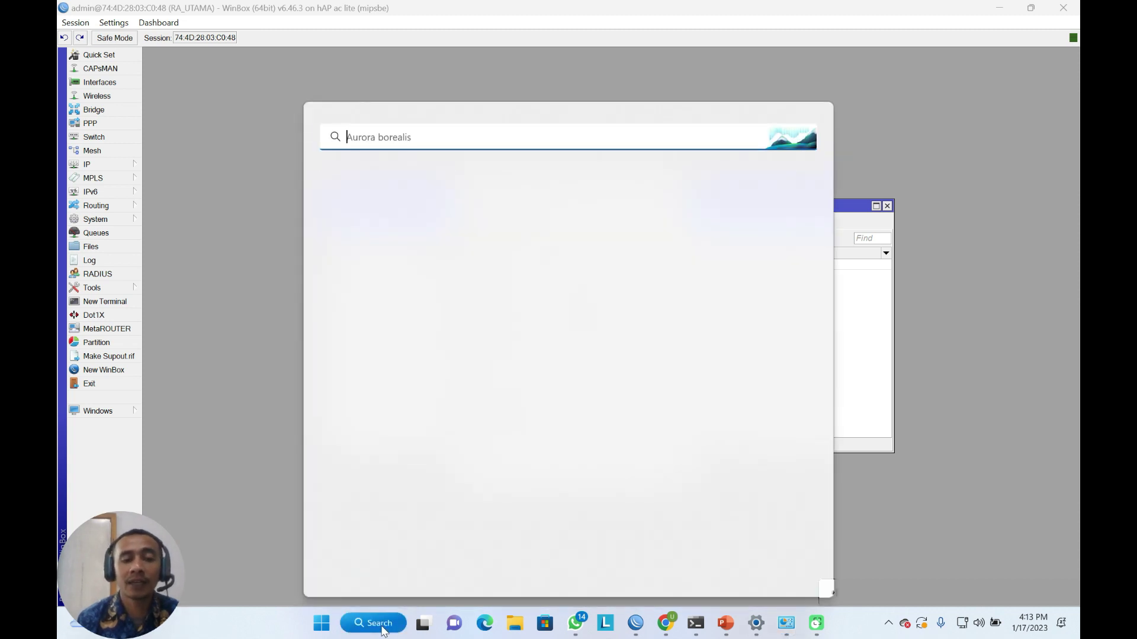
pyautogui.click(879, 126)
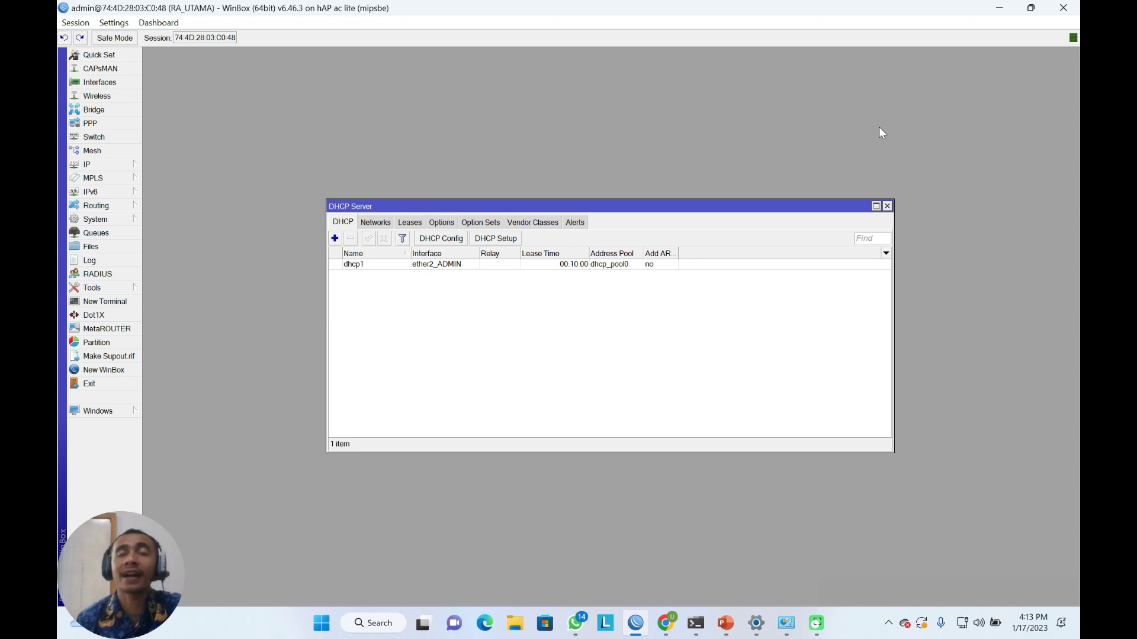
pyautogui.press('super+r')
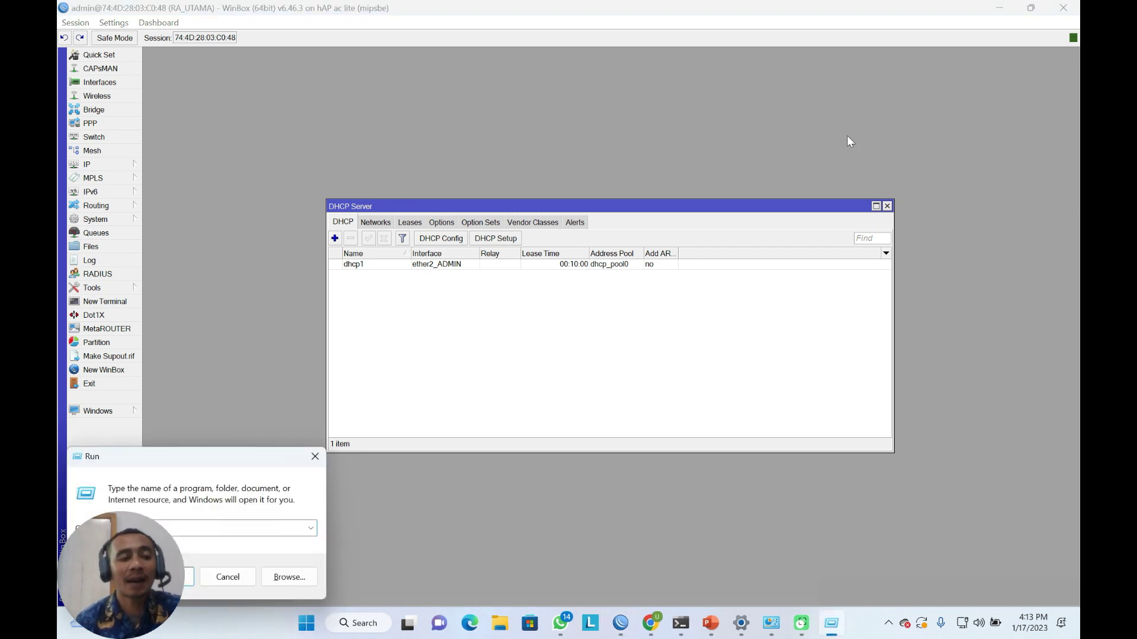
pyautogui.moveTo(239, 454); pyautogui.dragTo(491, 146)
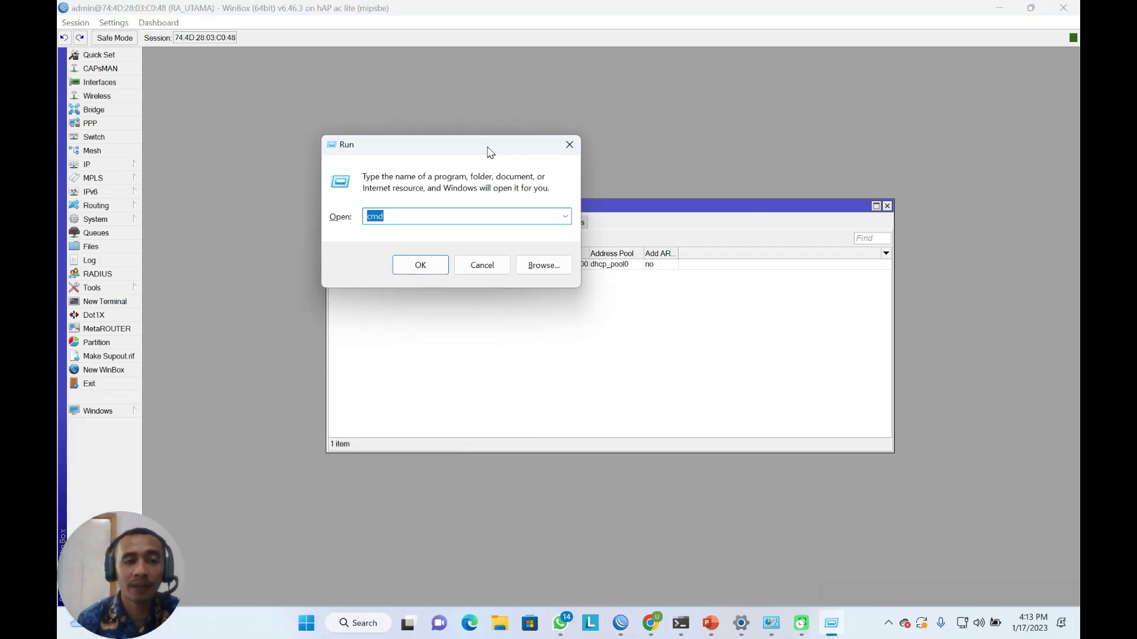
pyautogui.click(398, 217)
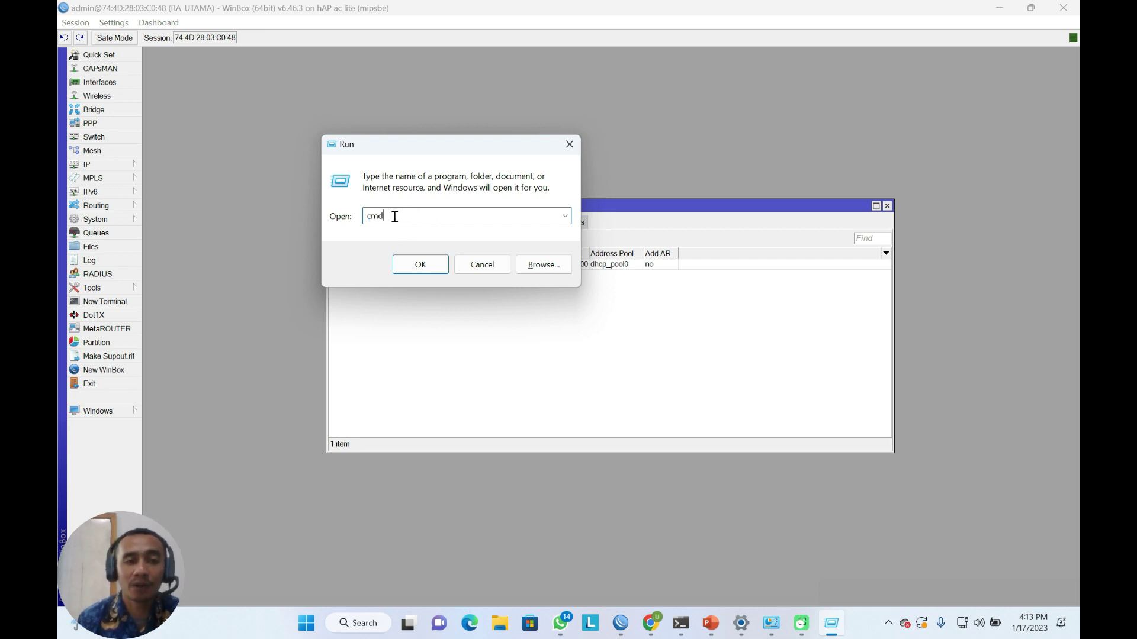
pyautogui.moveTo(396, 216); pyautogui.dragTo(360, 216)
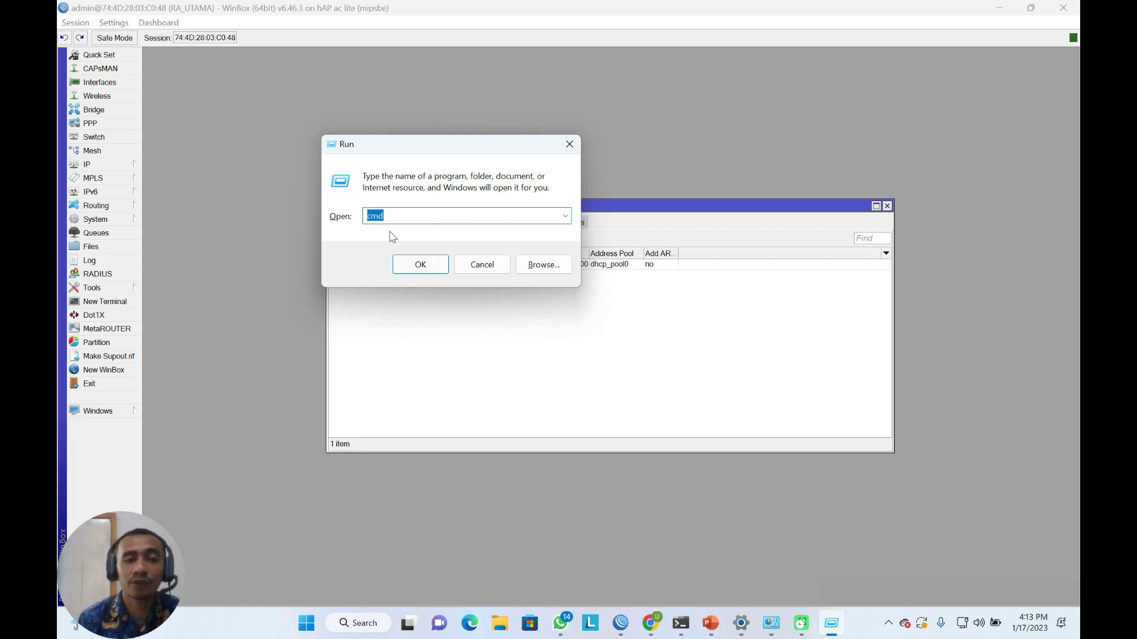
pyautogui.click(431, 264)
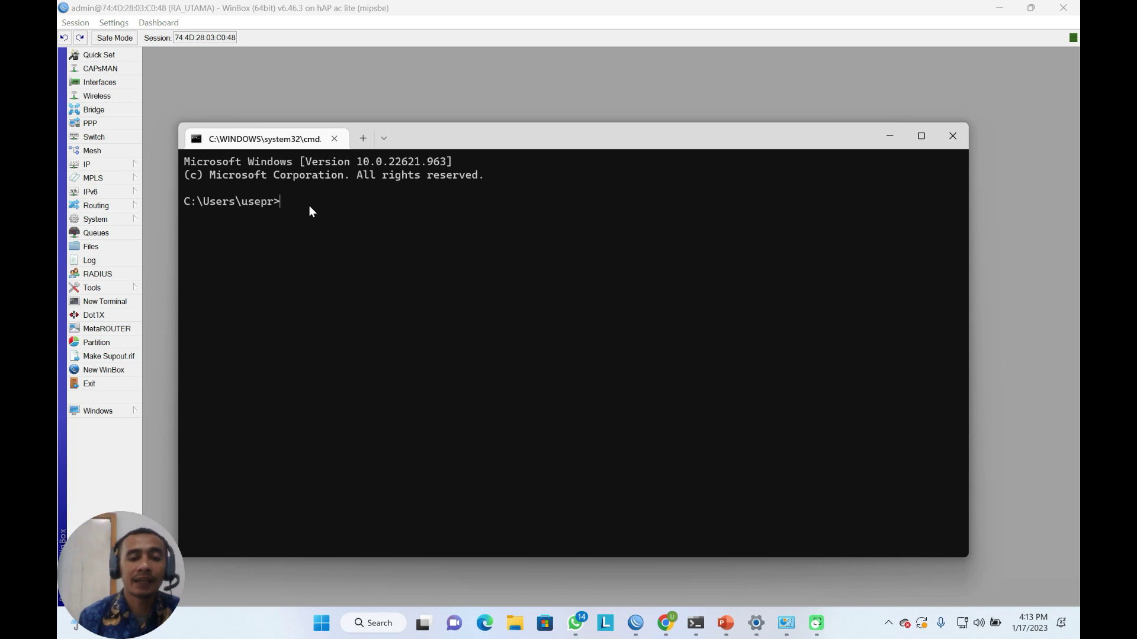
# Test the client's internet connection by pinging google.com.
pyautogui.write('ping ')
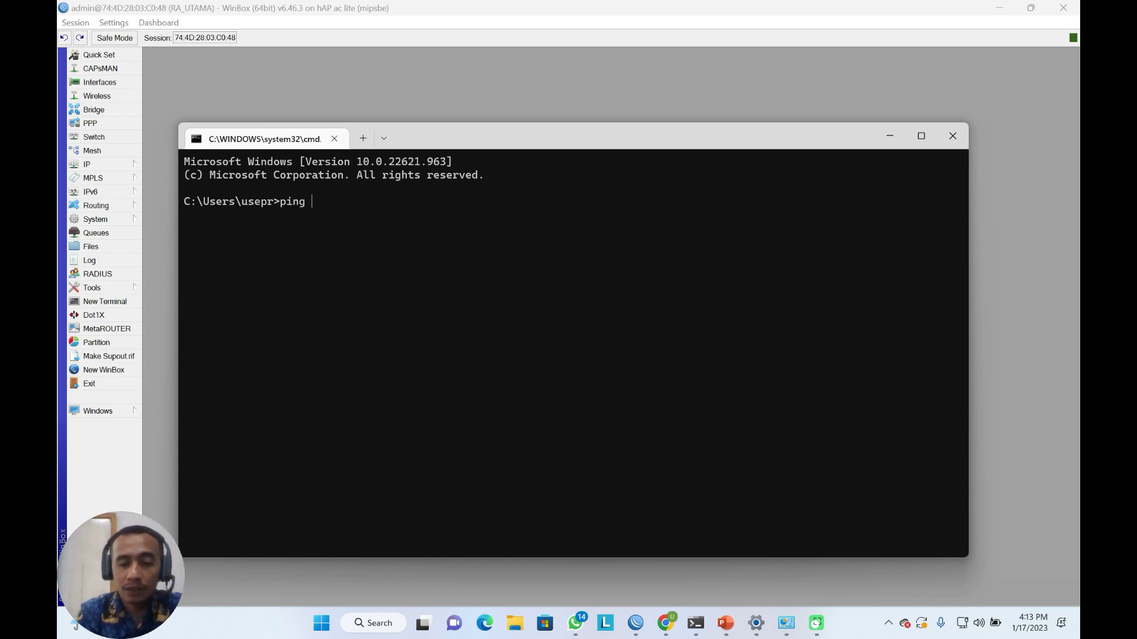
pyautogui.write('goo')
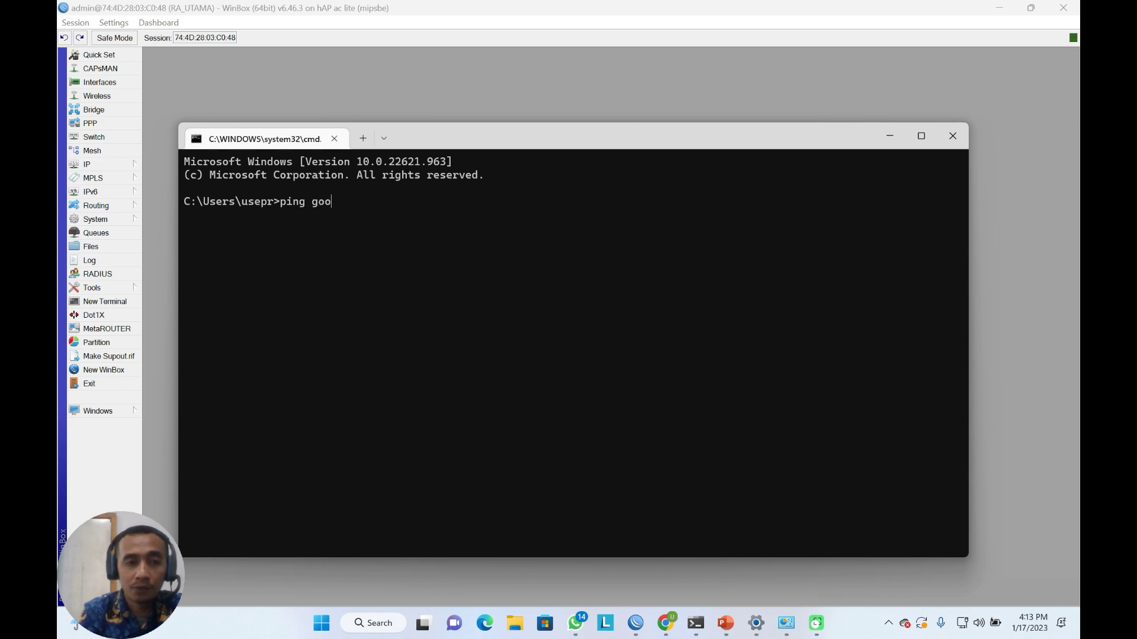
pyautogui.write('gle')
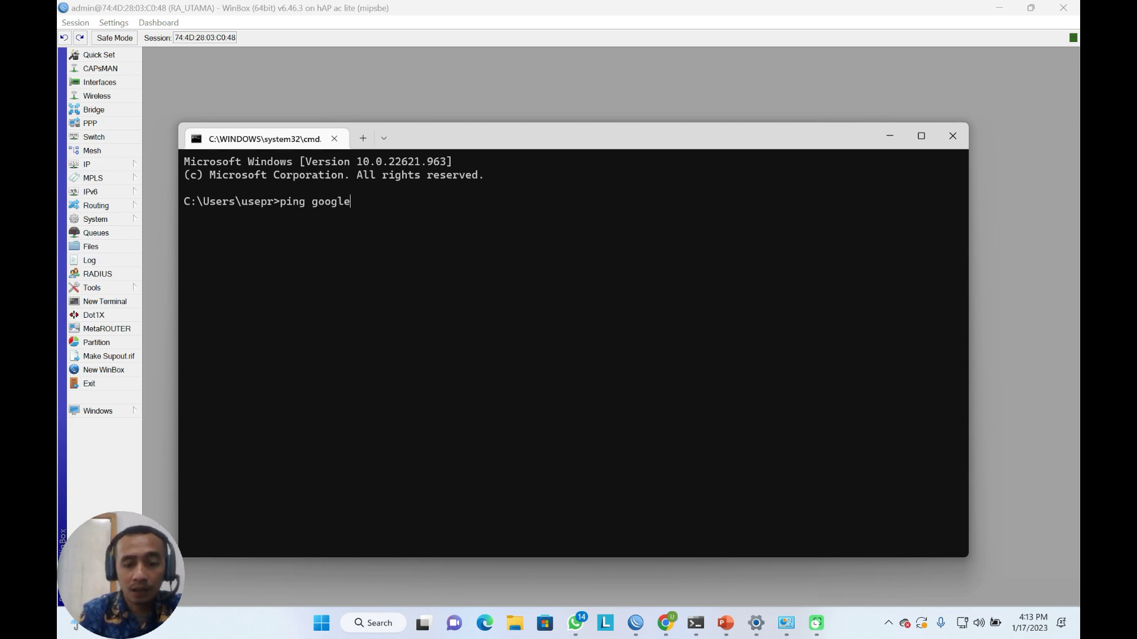
pyautogui.write('.com')
pyautogui.press('Return')
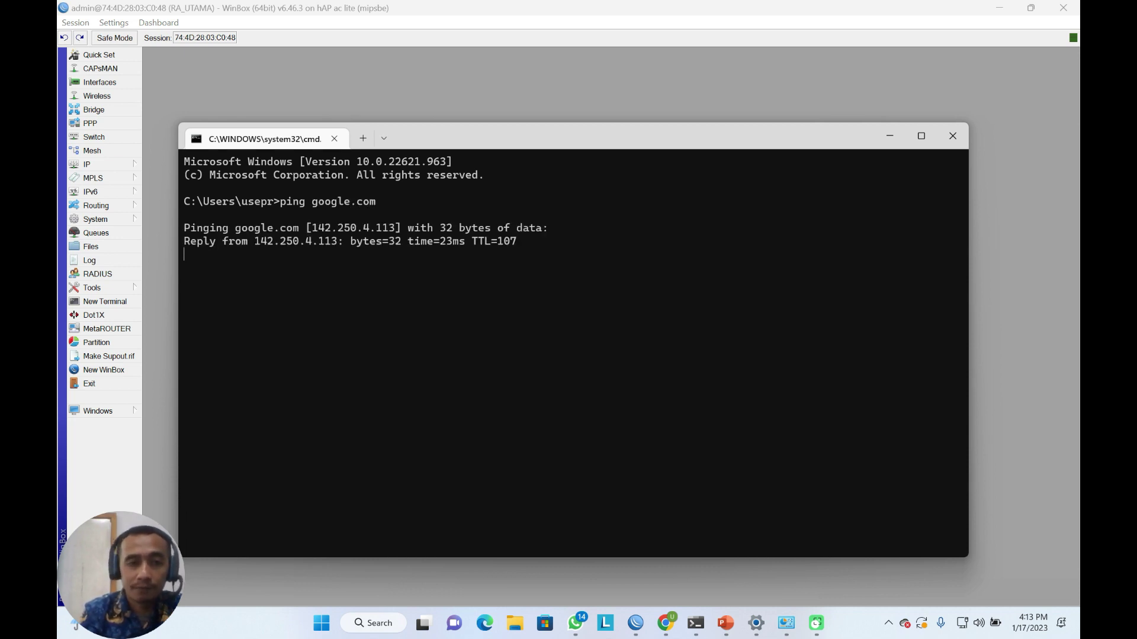